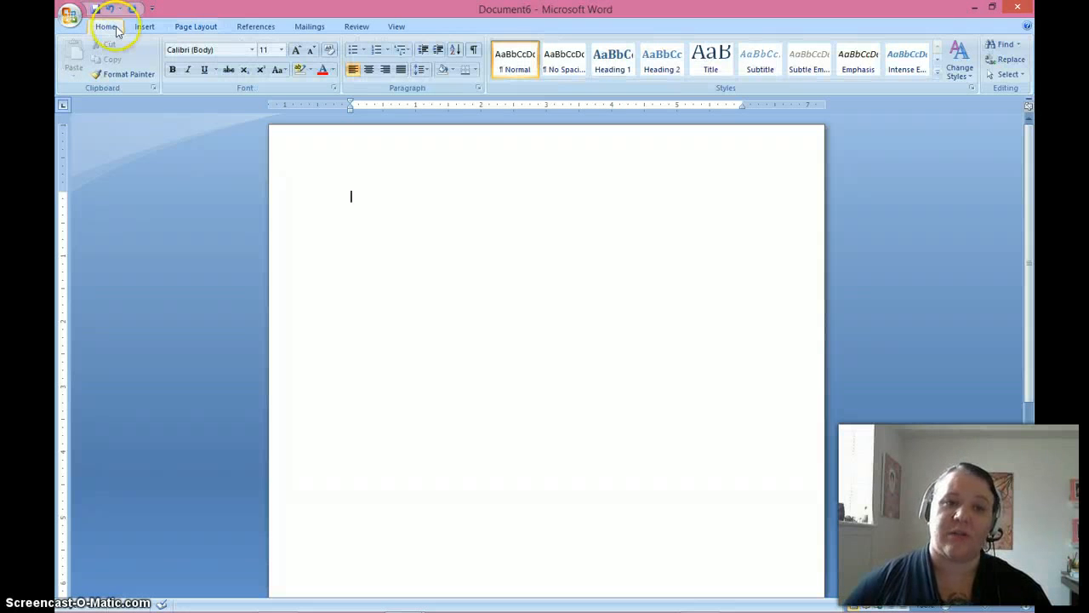
Set the page margins to the Normal preset with 1" on all sides.
left_click(181, 29)
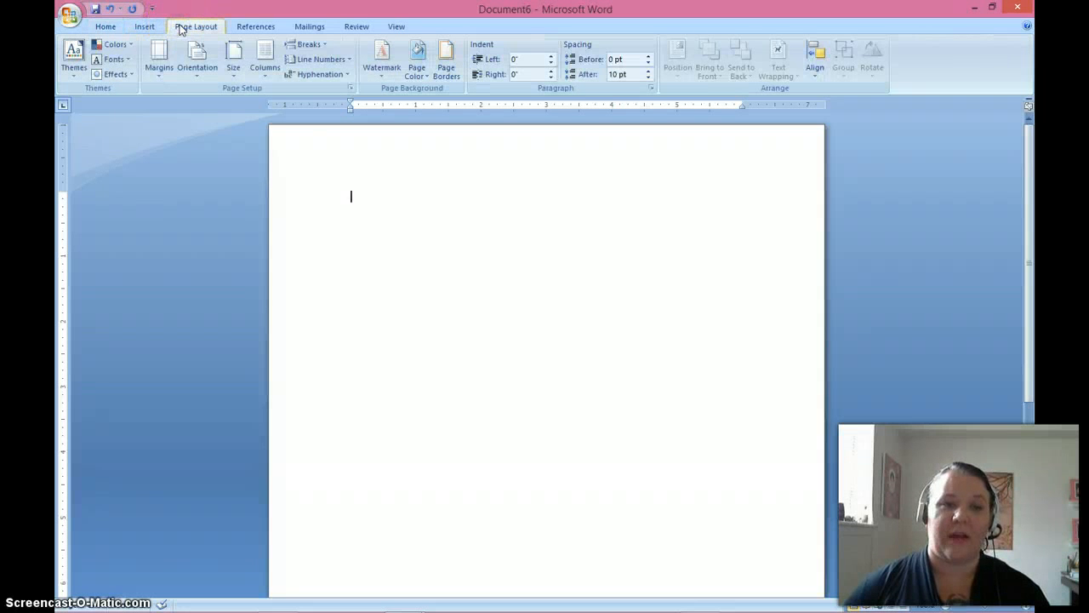
left_click(163, 53)
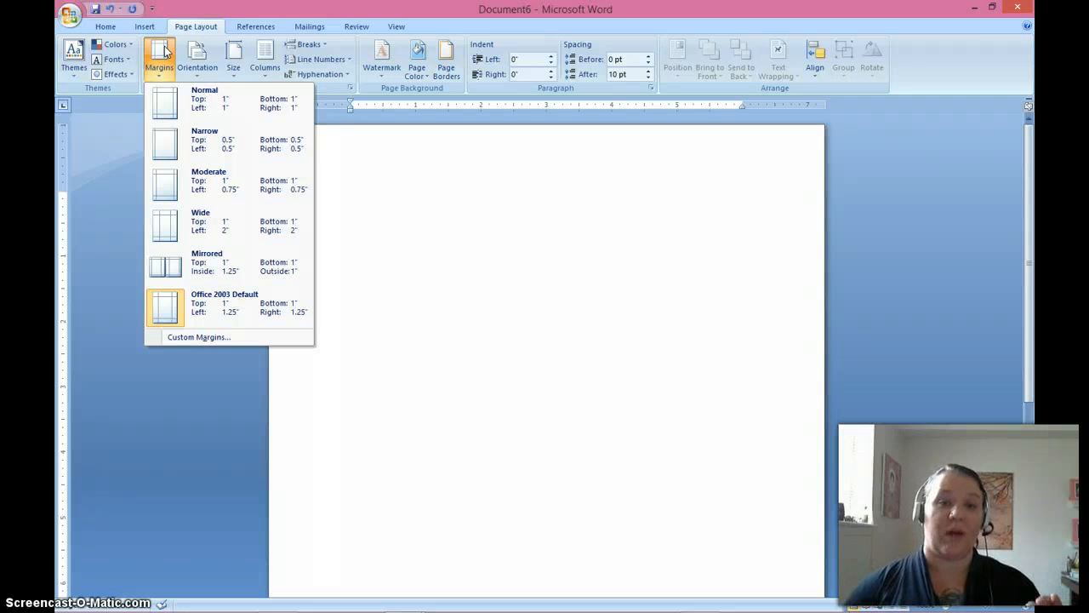
left_click(169, 101)
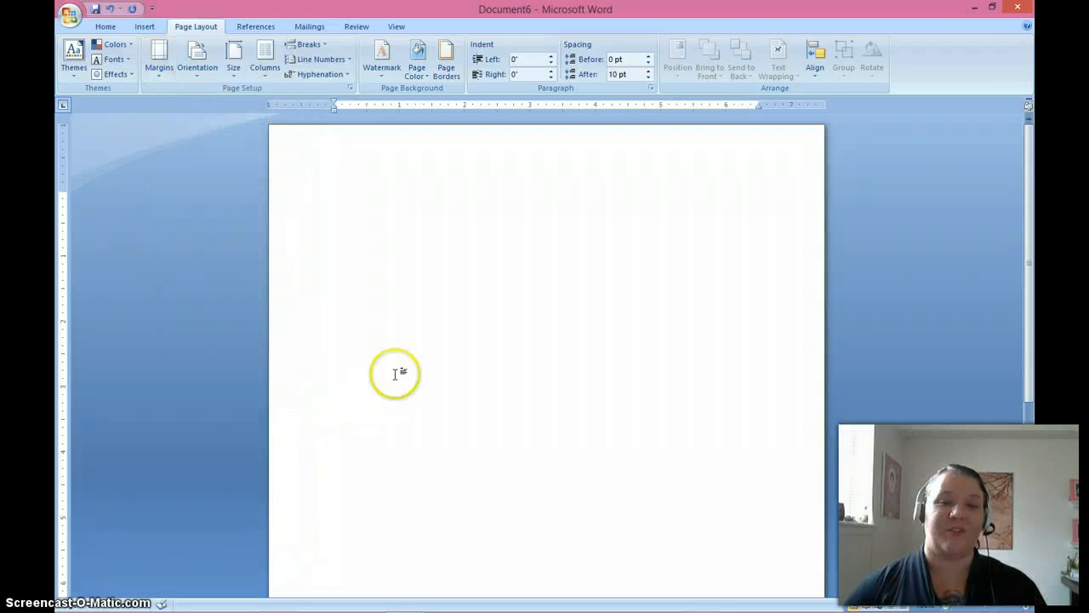
left_click(119, 30)
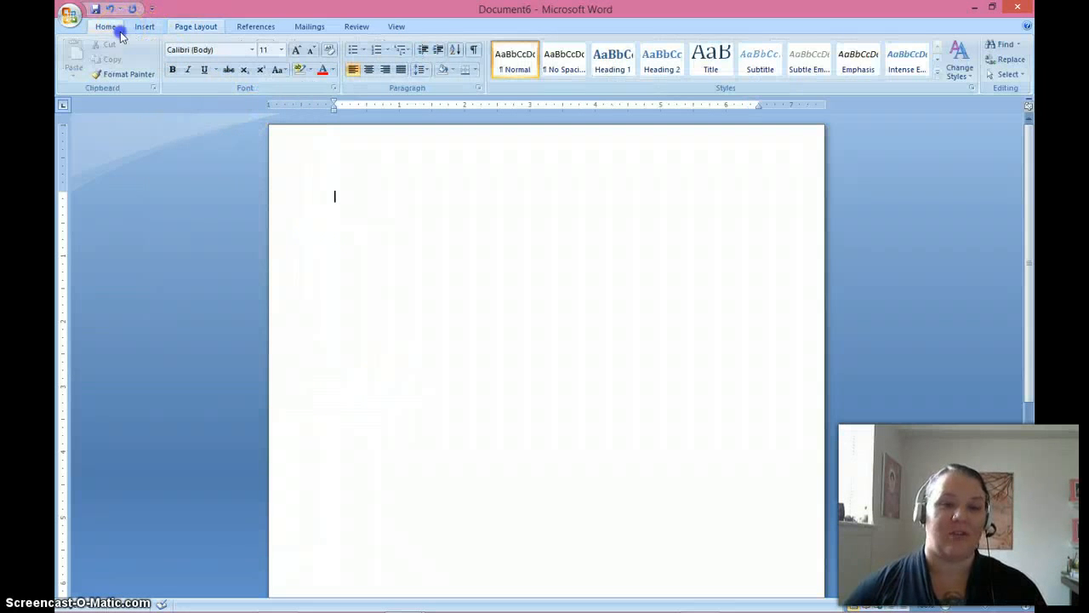
Insert a Plain Number 3 page number in the header and enter the student's last name before it.
double_click(681, 147)
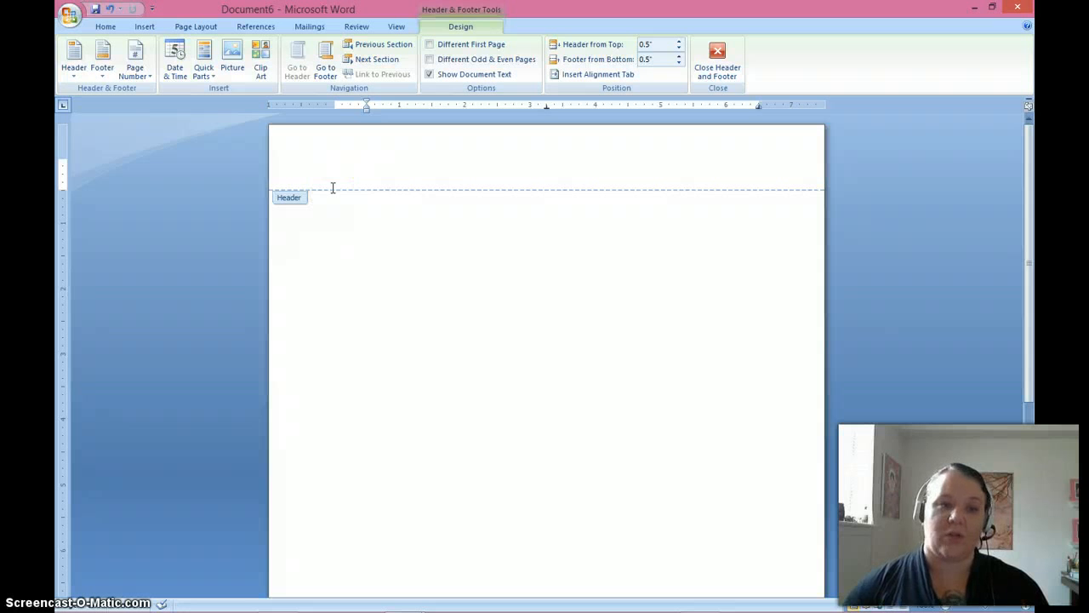
left_click(137, 73)
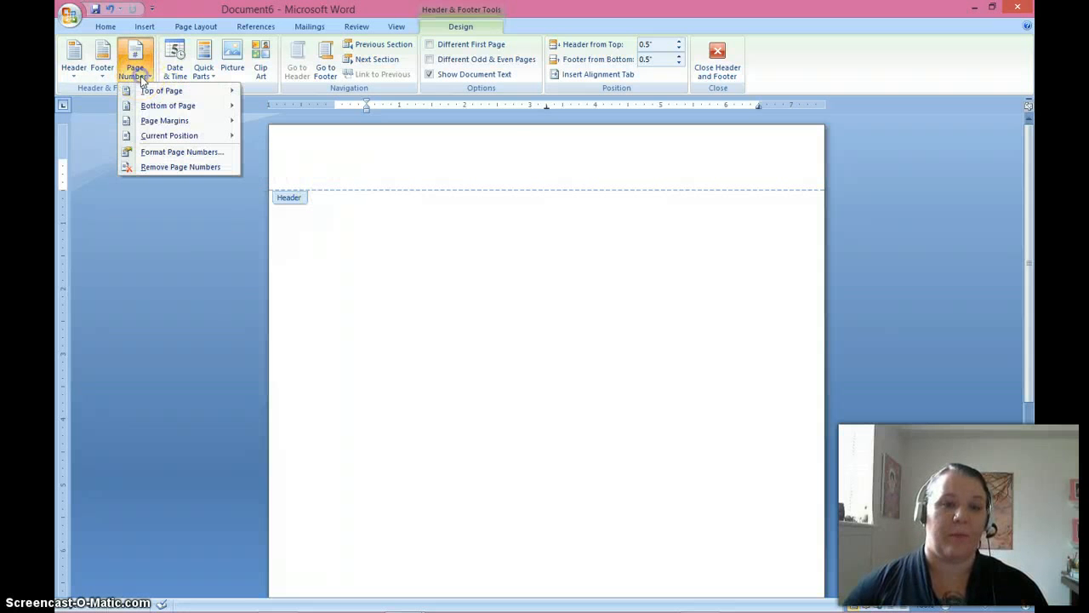
mouse_move(155, 91)
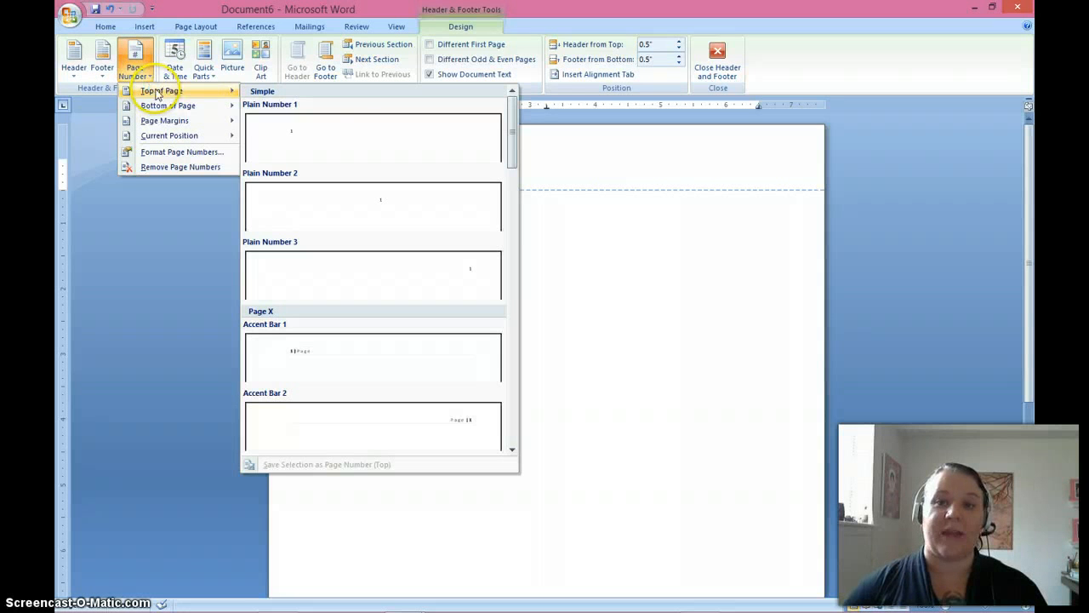
left_click(373, 261)
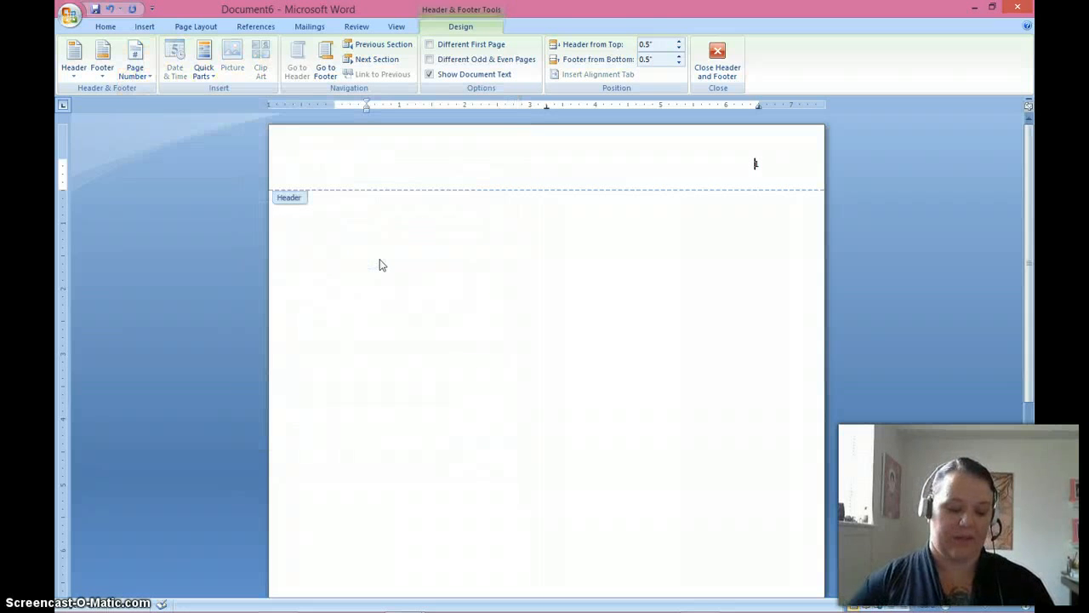
type("Everde")
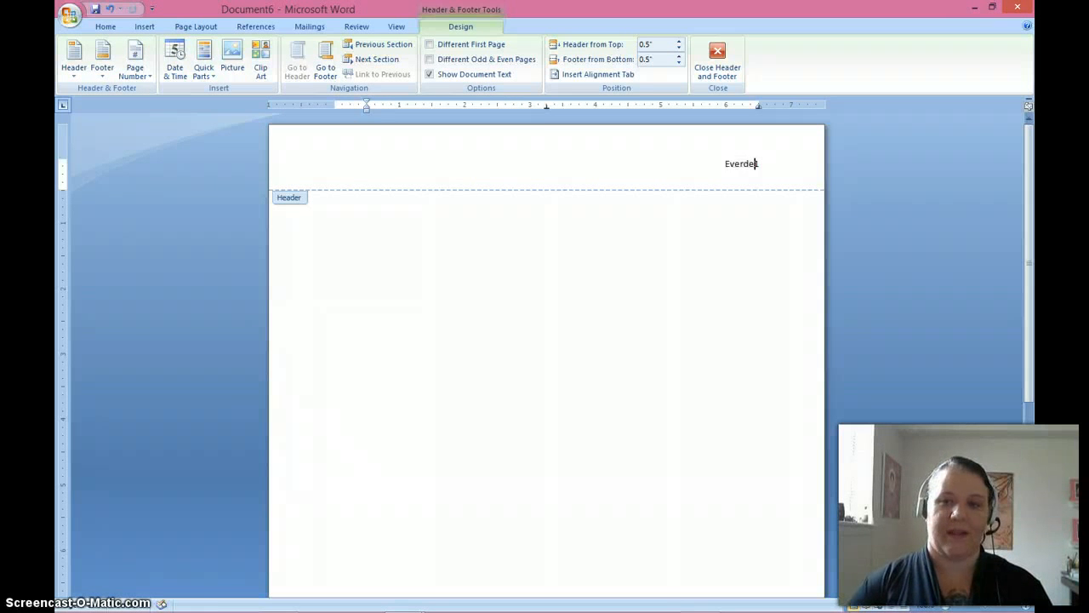
type("en")
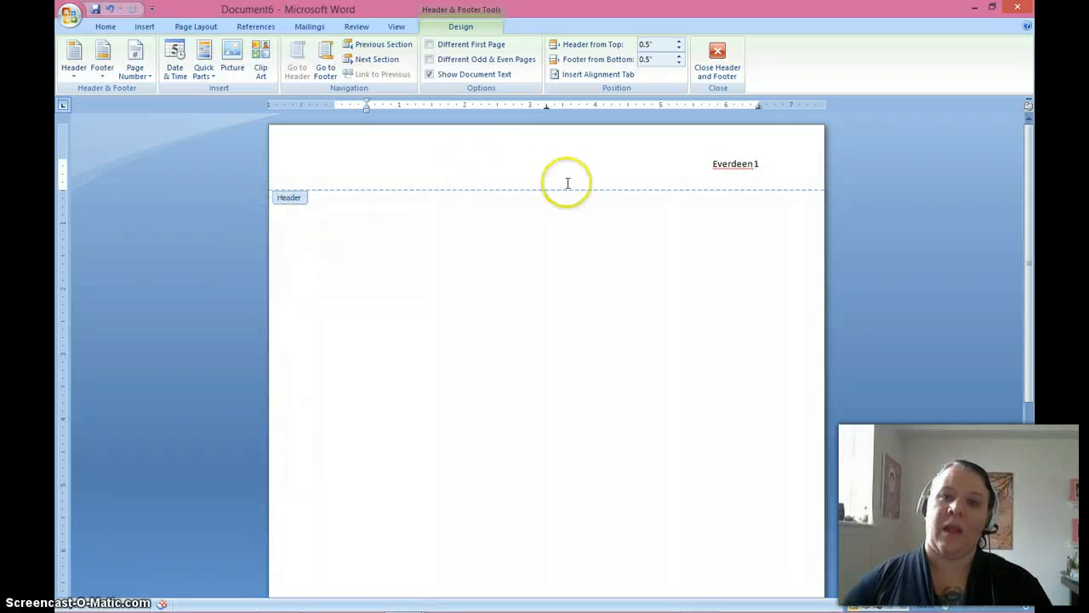
Format the header's last name and page number in Times New Roman, size 12, and return to the document body.
left_click(109, 29)
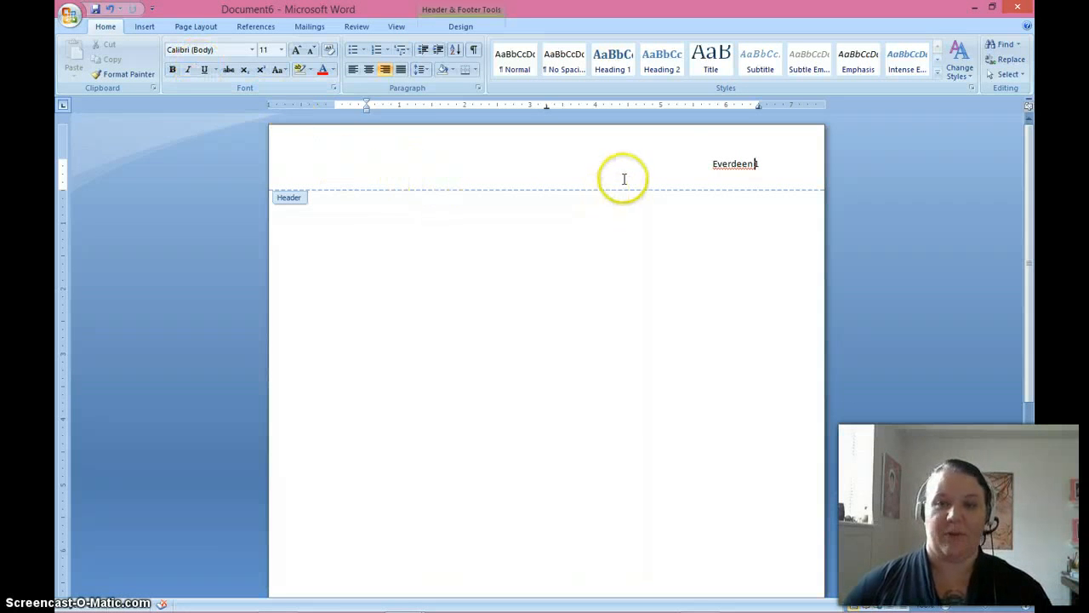
left_click_drag(693, 163, 791, 166)
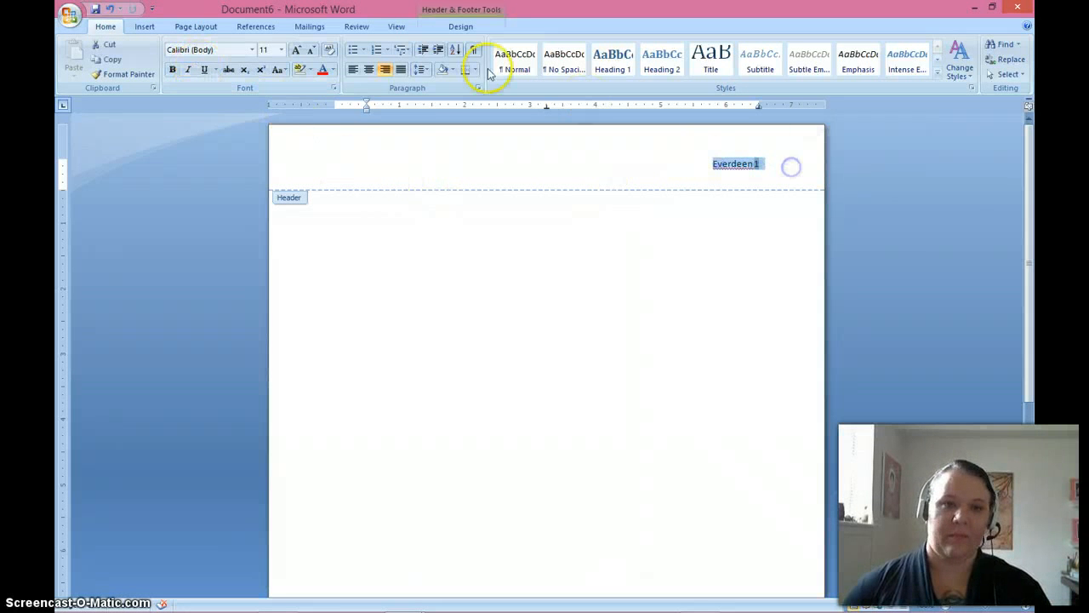
left_click(252, 49)
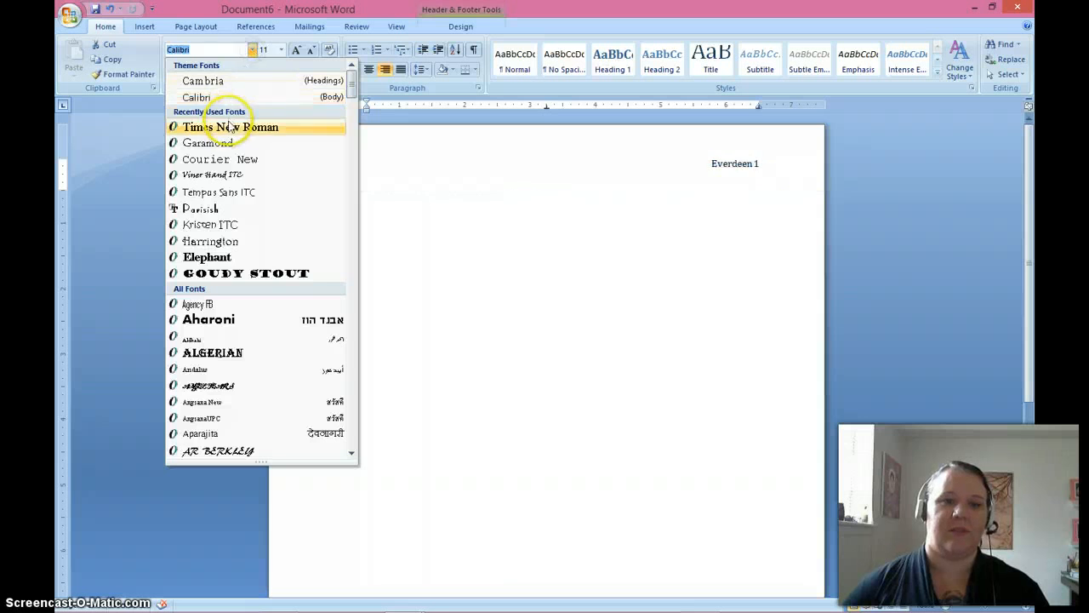
left_click(229, 126)
left_click(281, 49)
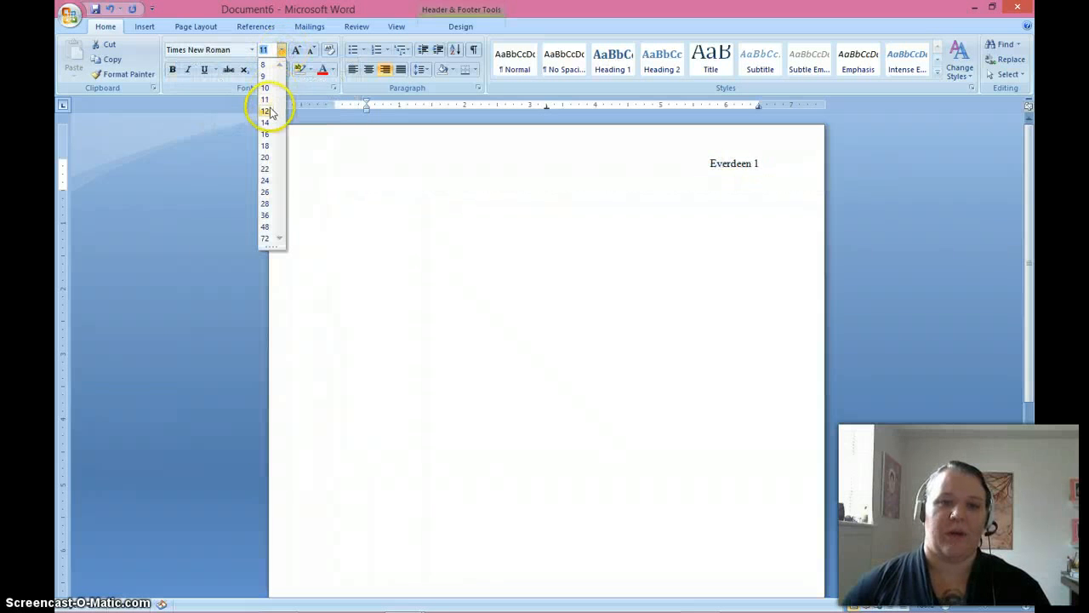
left_click(266, 110)
double_click(323, 274)
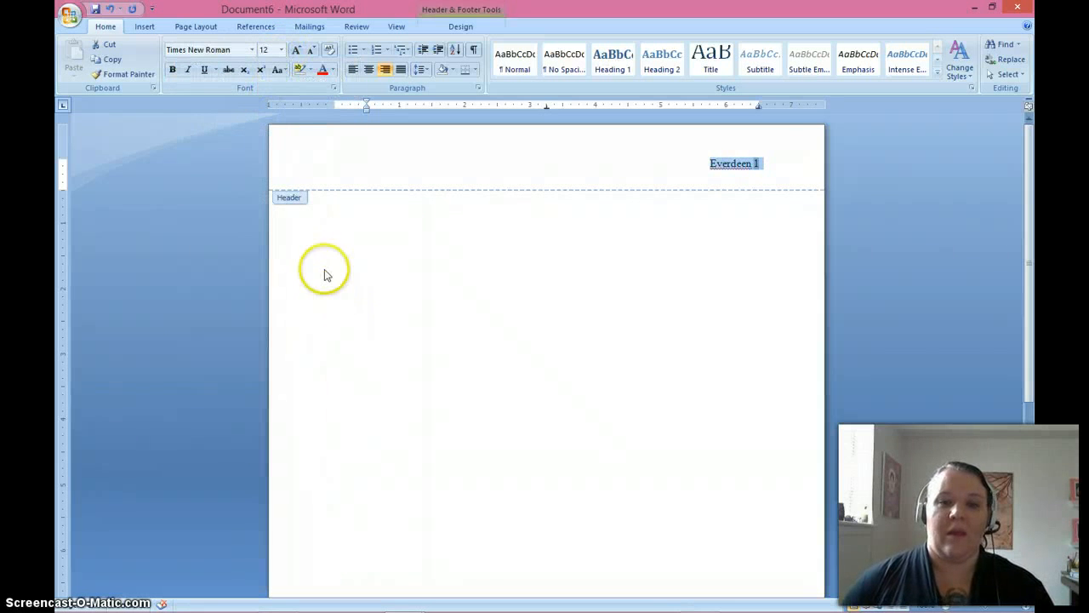
Check the header with the last name and page number on the second page, and return to the first page.
scroll(321, 275, "down", 5)
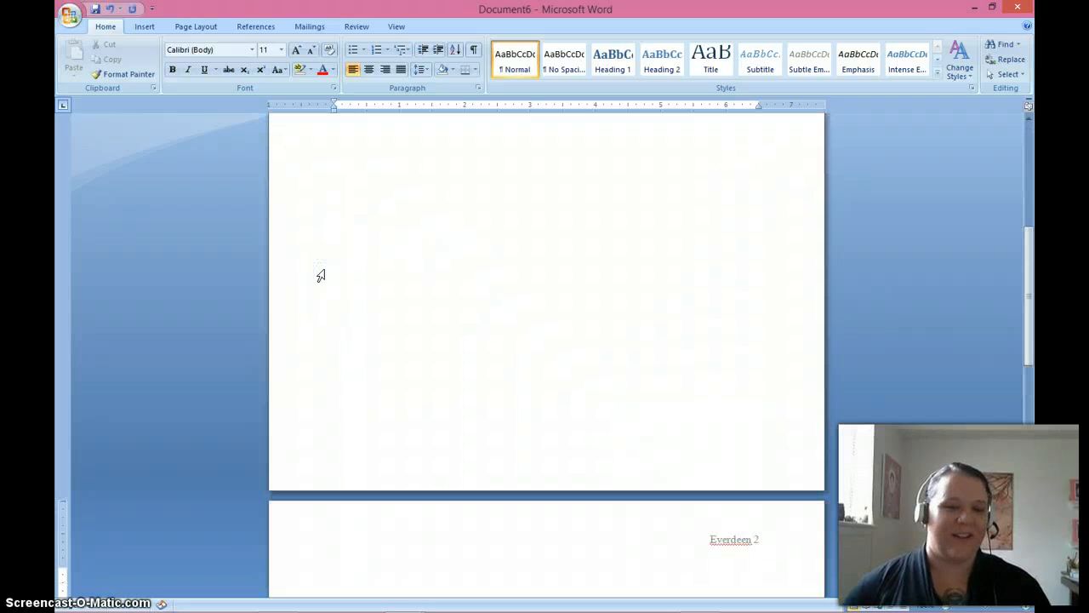
scroll(497, 331, "down", 4)
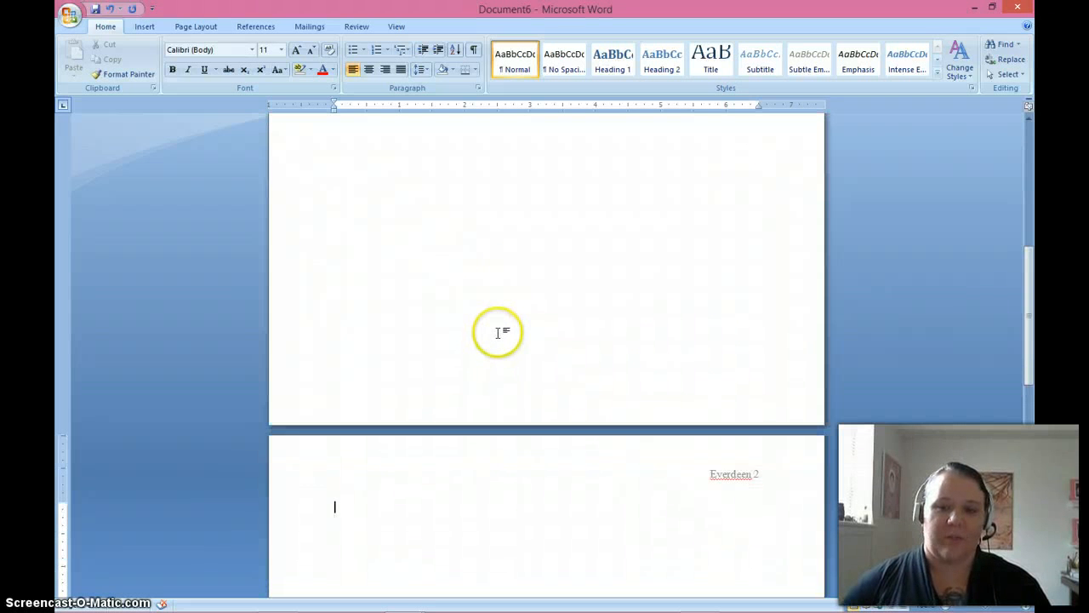
scroll(497, 331, "down", 2)
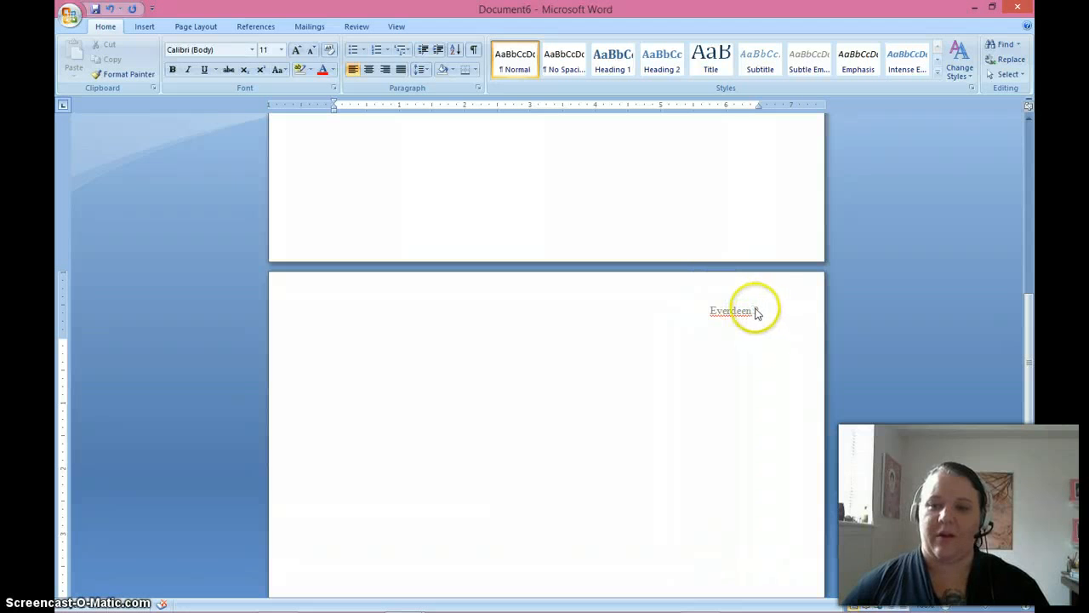
scroll(617, 425, "up", 15)
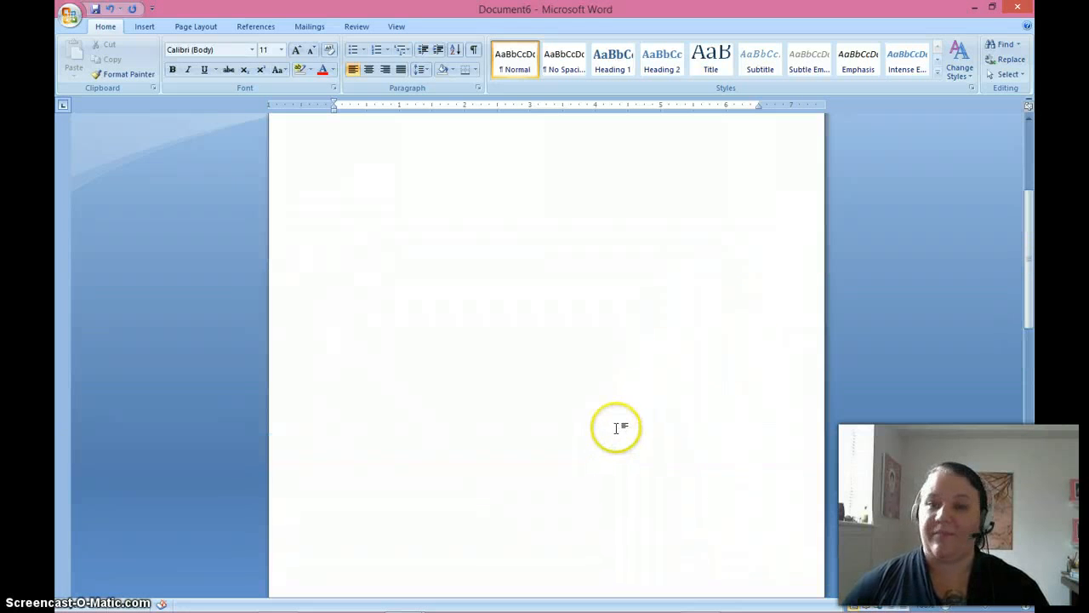
scroll(617, 427, "up", 1)
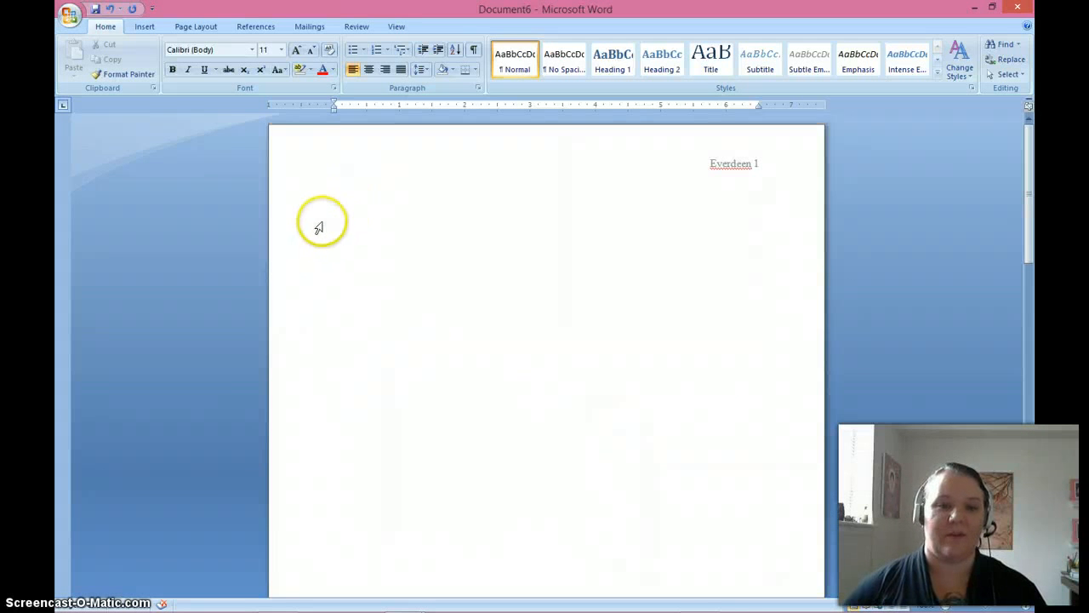
Place the cursor on the first body line and align its left indent with the left margin.
left_click(331, 210)
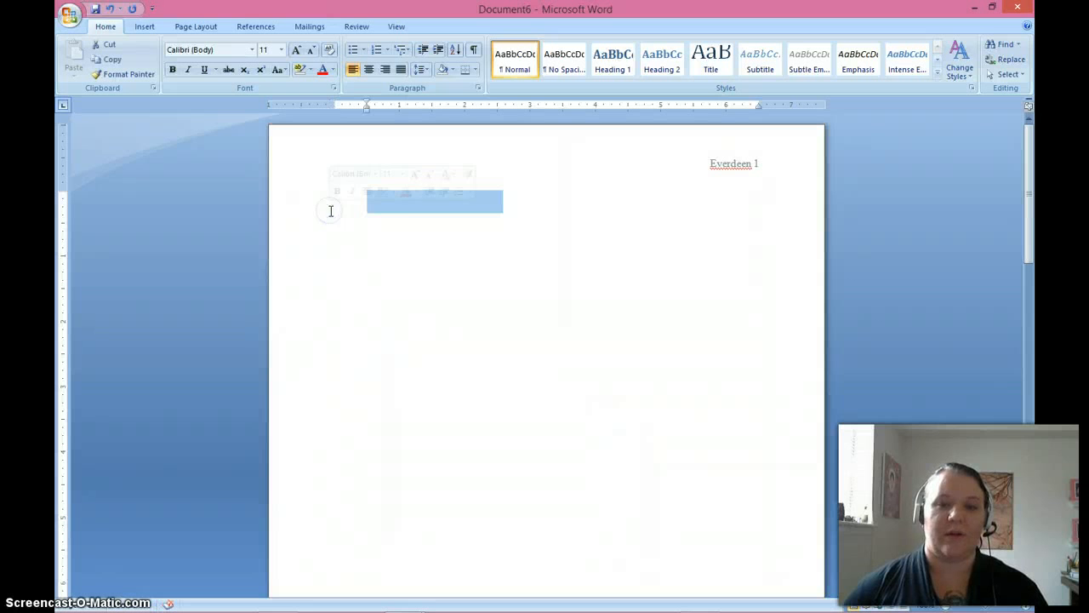
left_click(364, 204)
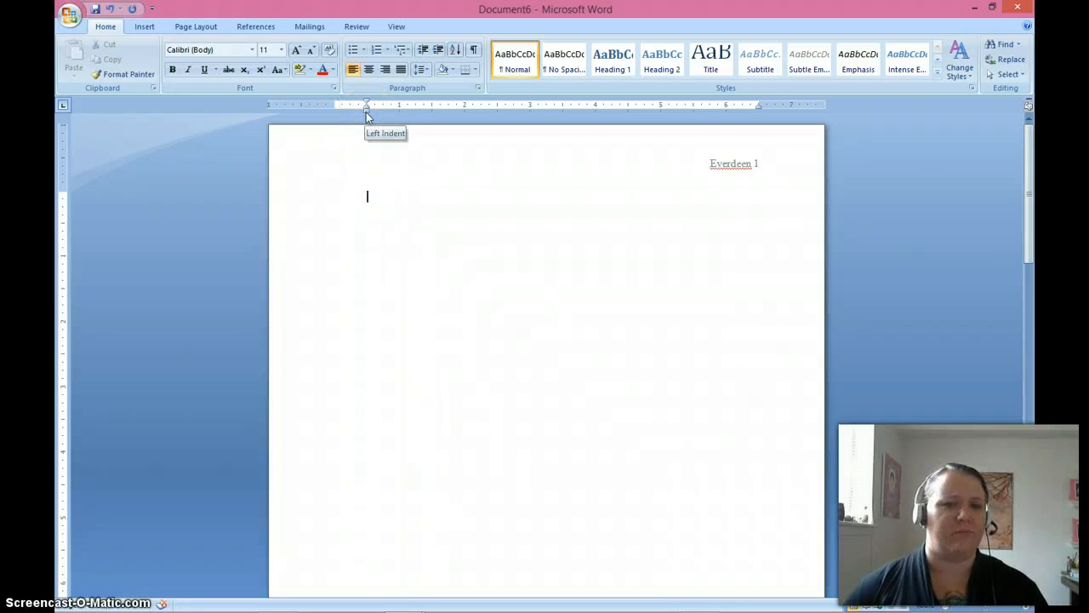
left_click_drag(367, 112, 334, 107)
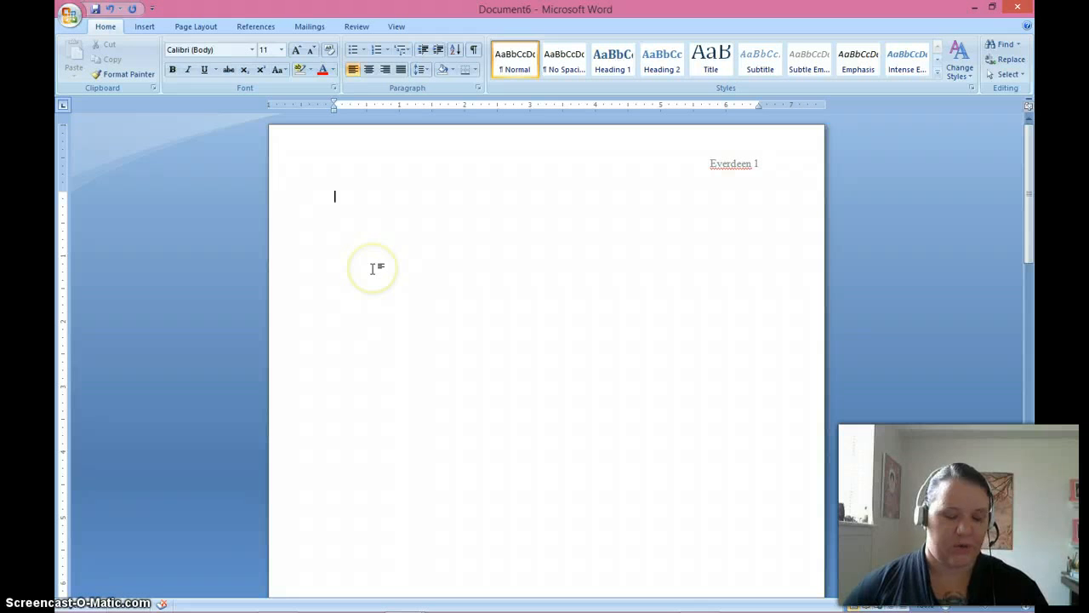
Set the font of the entire document body to Times New Roman, size 12.
key("ctrl+a")
left_click(253, 51)
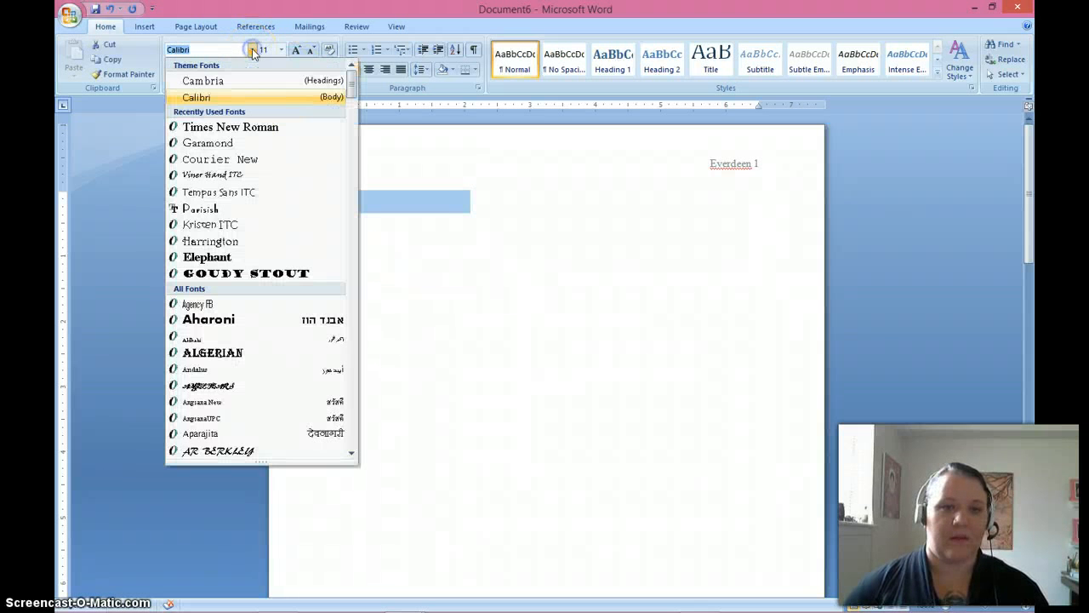
left_click(240, 126)
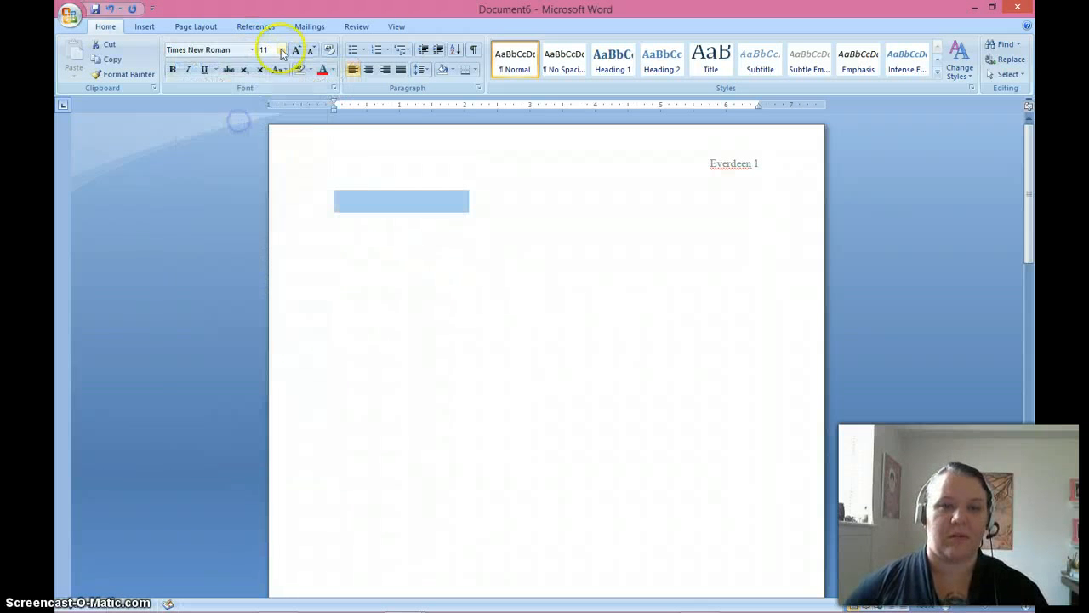
left_click(281, 51)
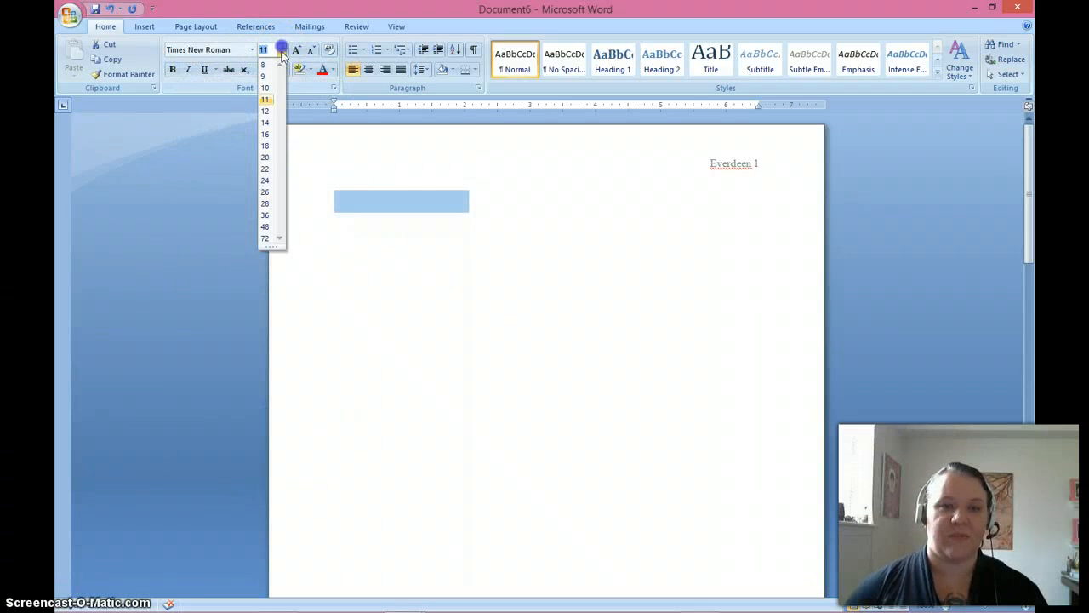
left_click(266, 112)
left_click(334, 206)
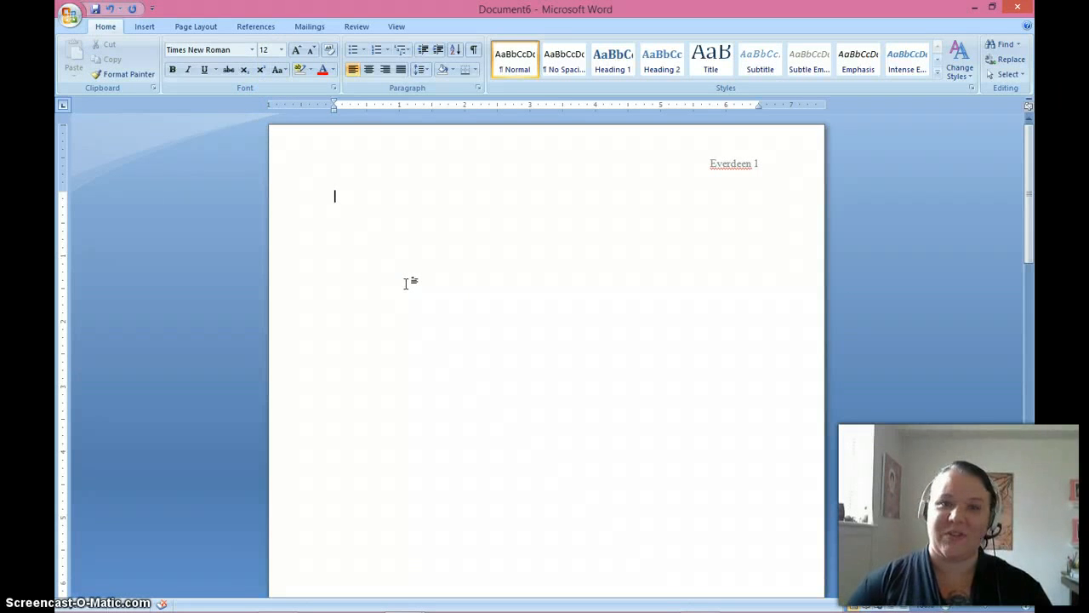
Enter the student's full name as the first line of the heading on page one.
type("Katni")
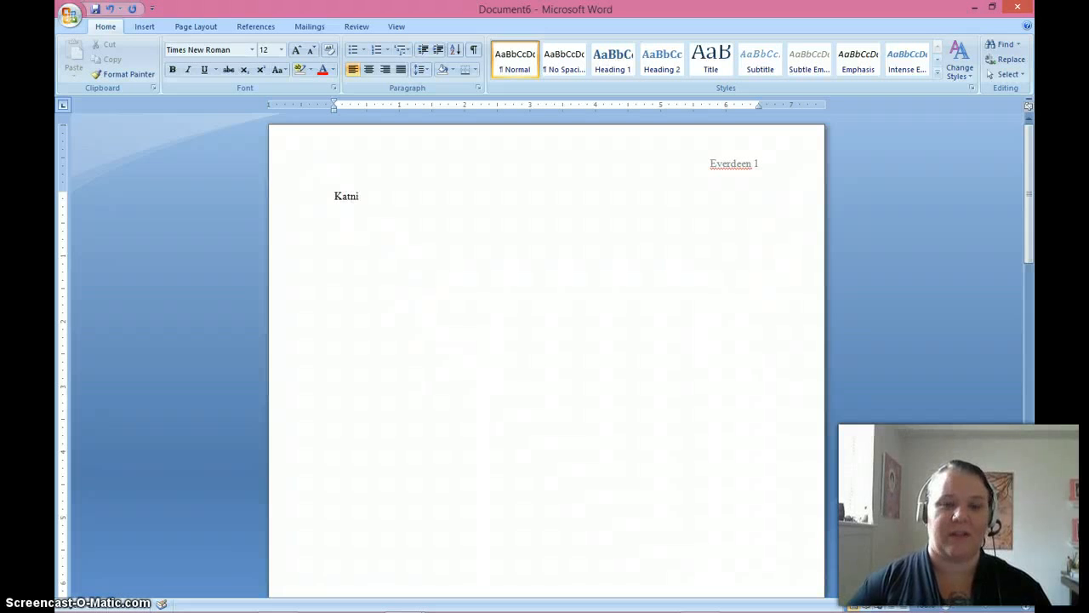
type("ss E")
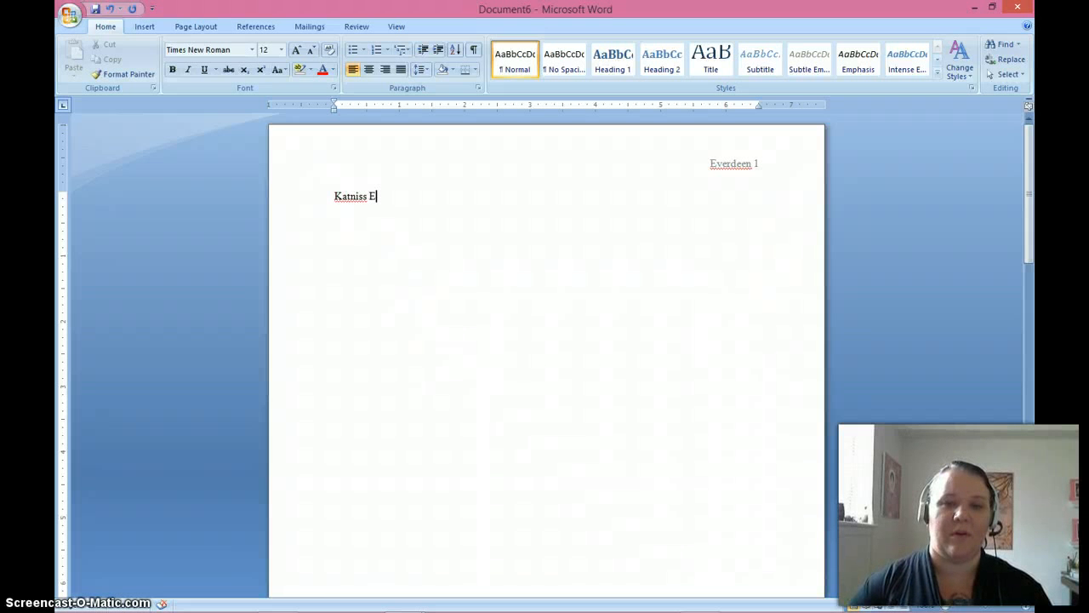
type("verdee")
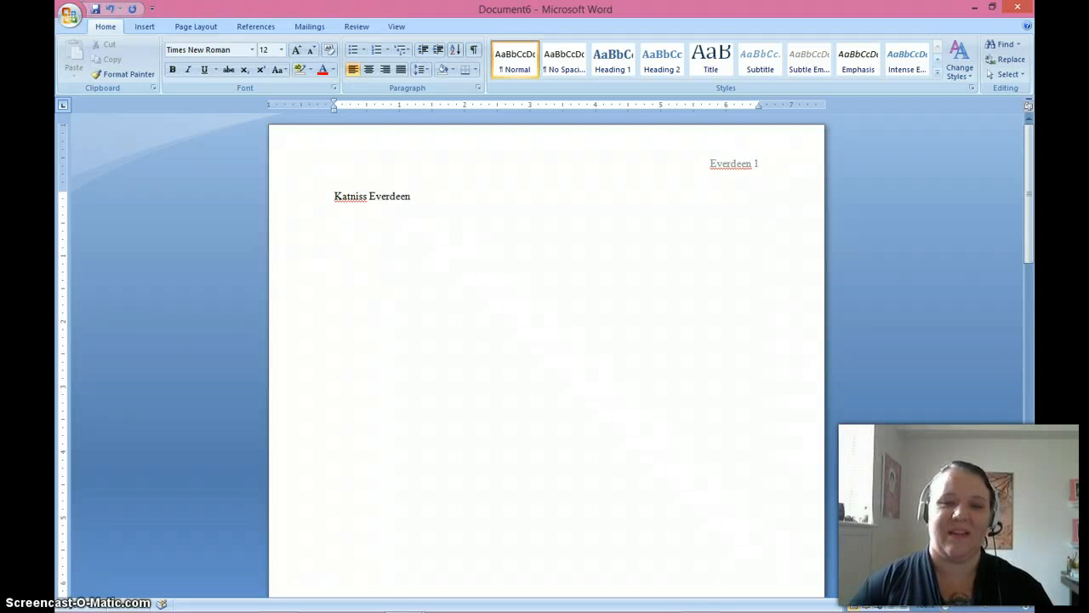
type("n")
key("Return")
Add a second heading line with "Instr." followed by the instructor's full name, and start a new line.
type("I")
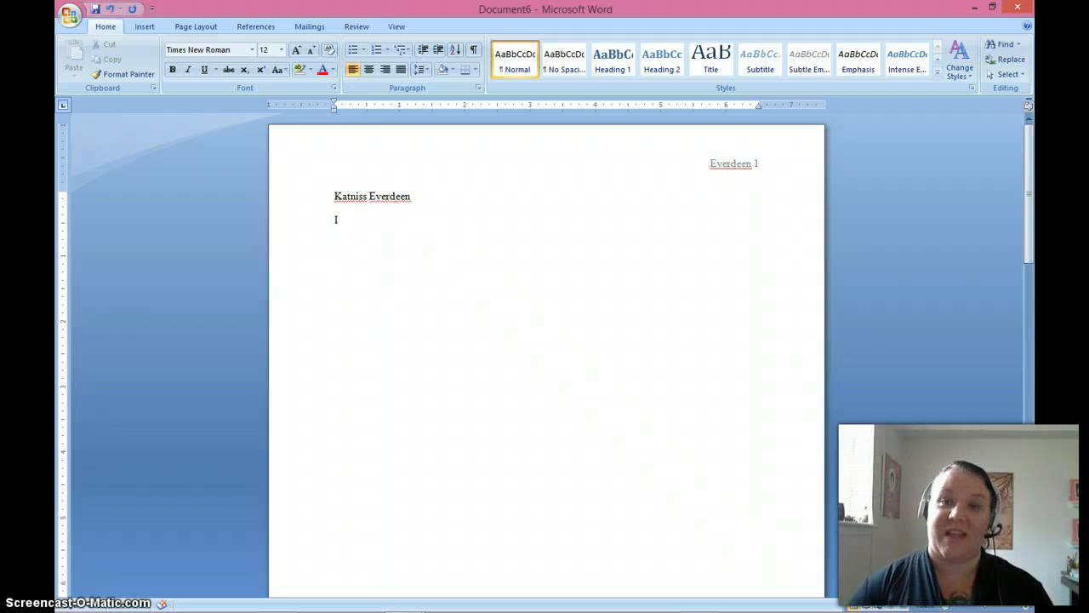
type("nstr. ")
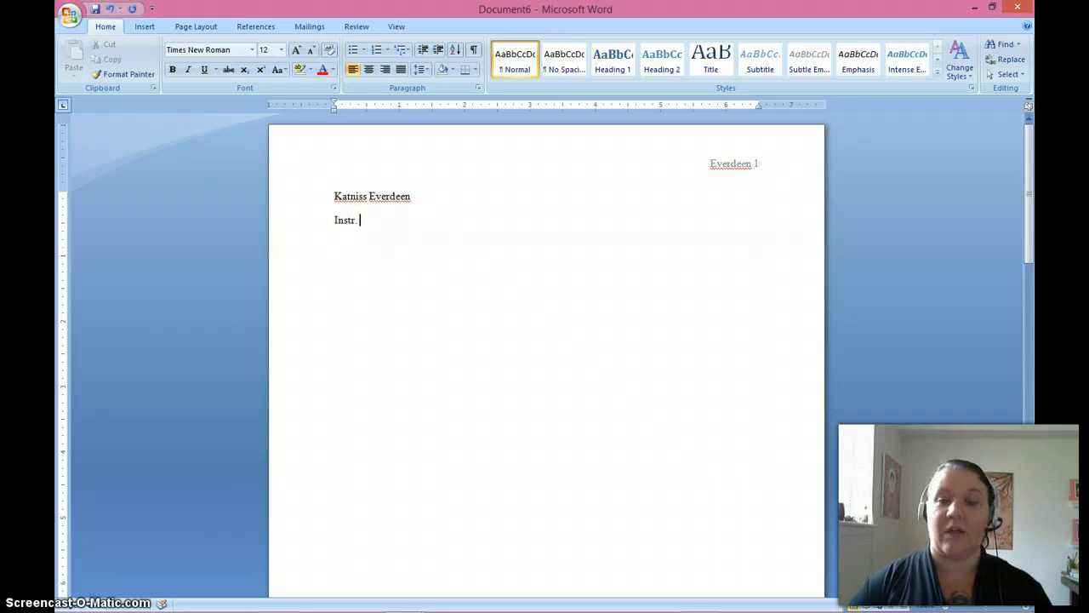
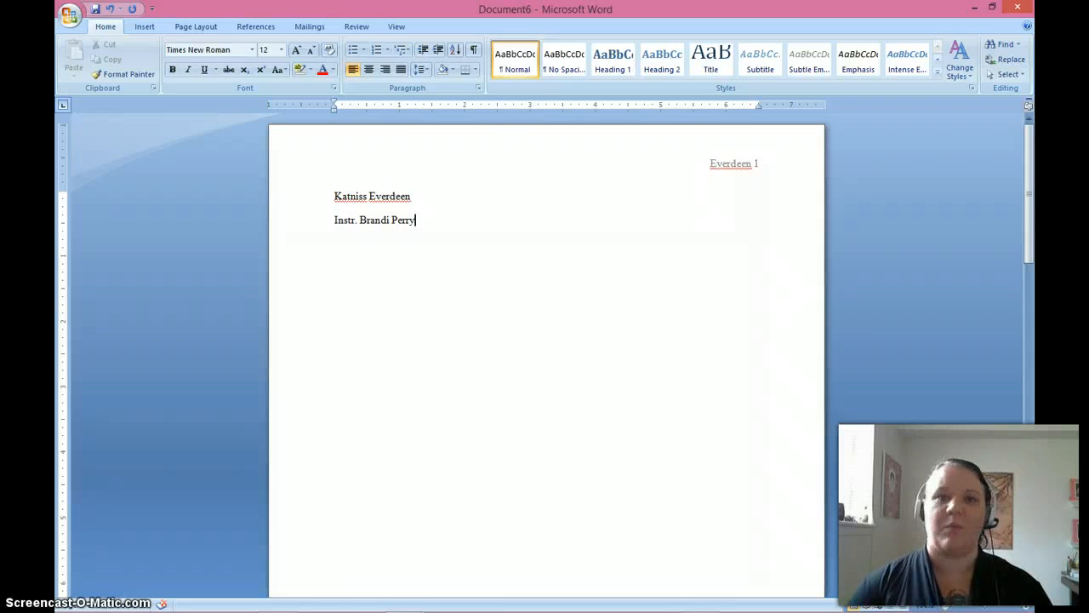
key("Return")
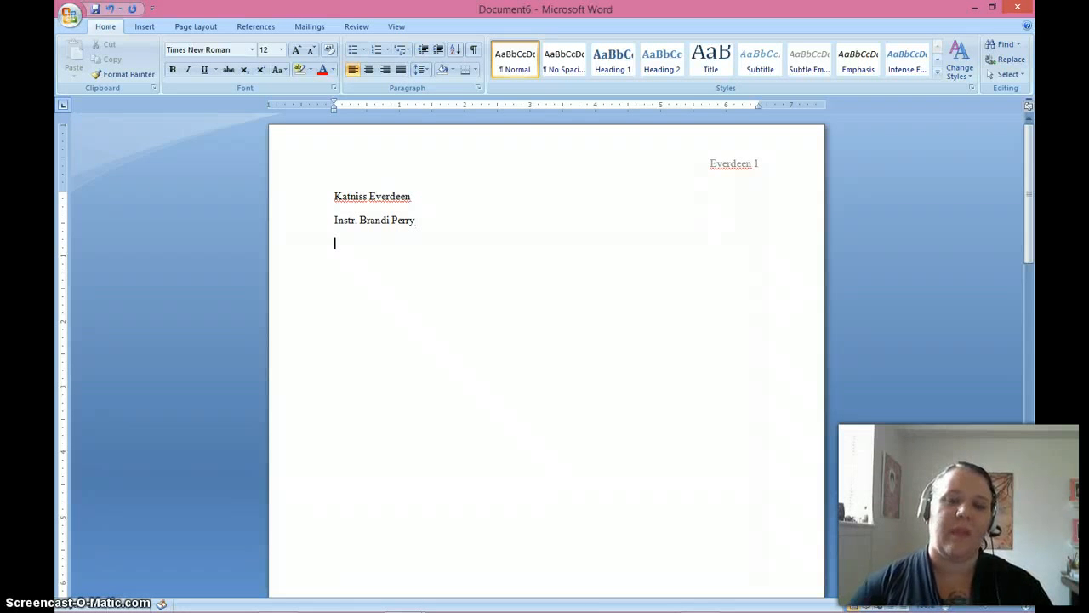
Add the course and section "ENGL 101-108" as the third heading line and start a new line.
type("ENGL")
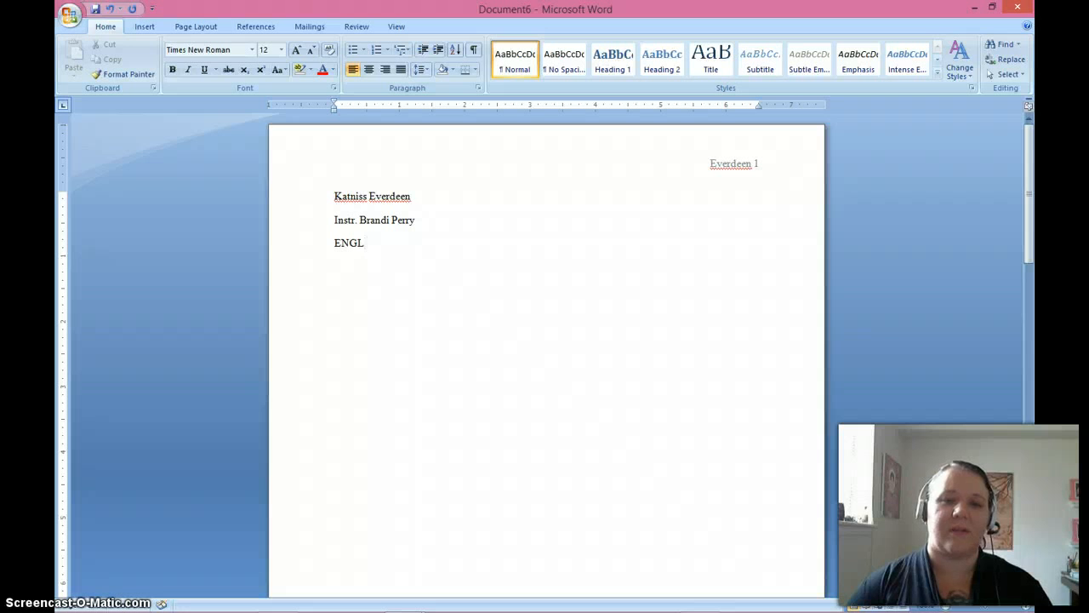
type(" 101")
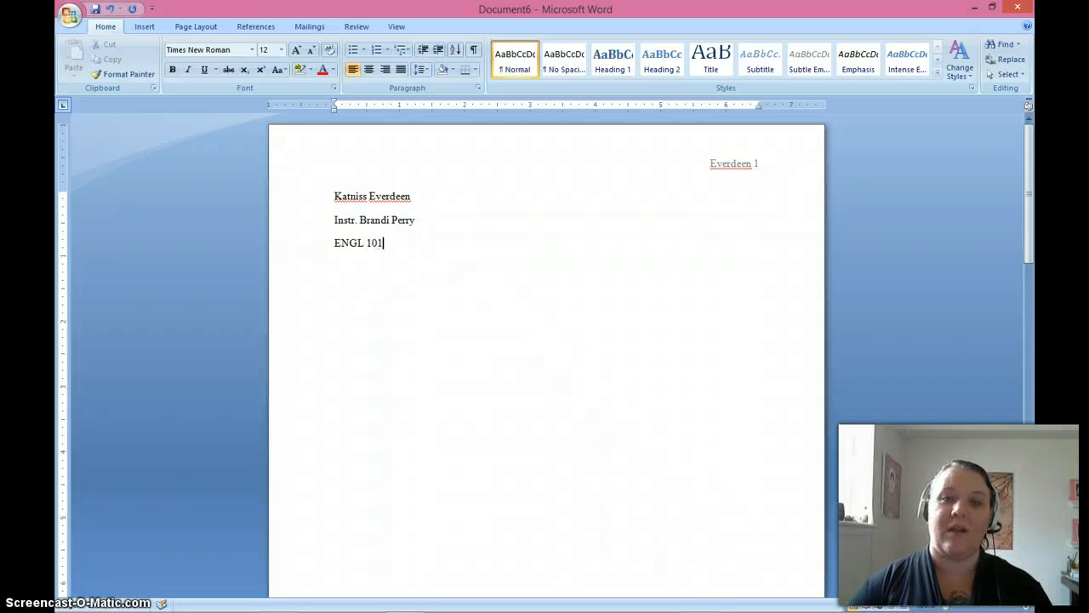
type("-")
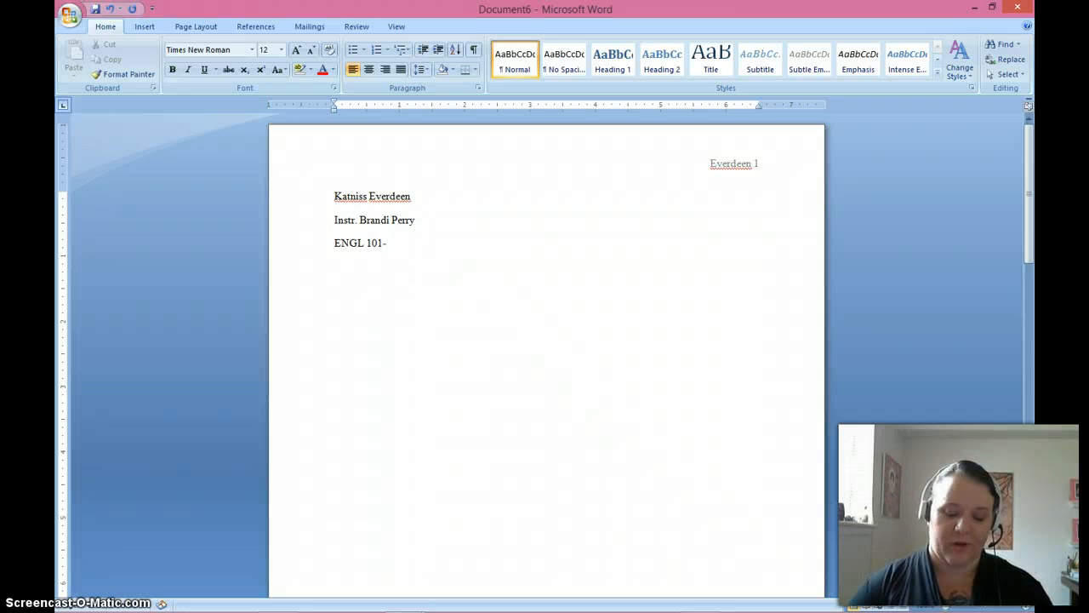
type("108")
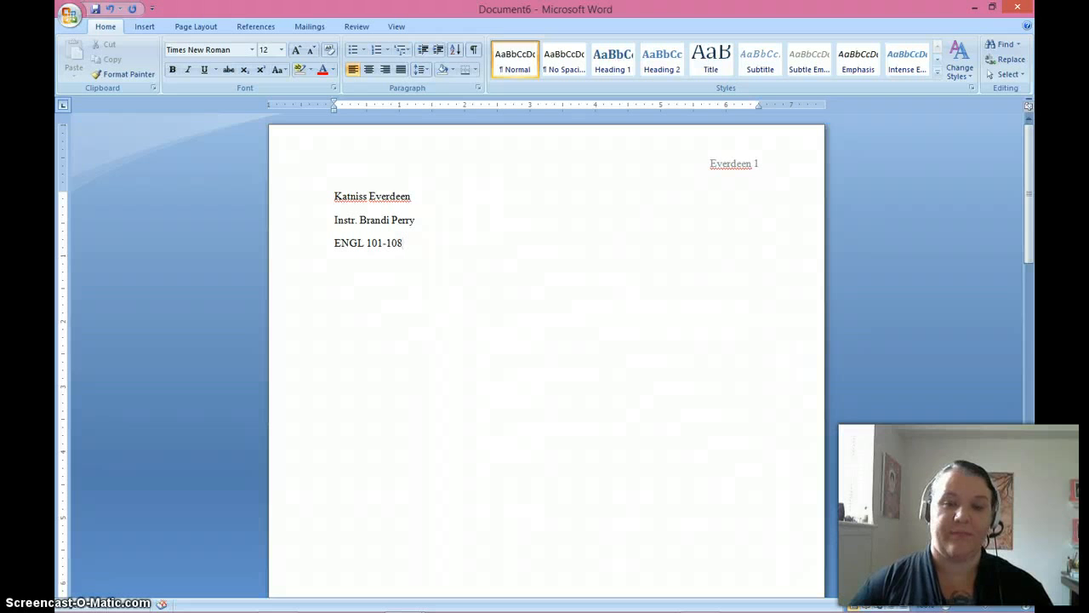
key("Return")
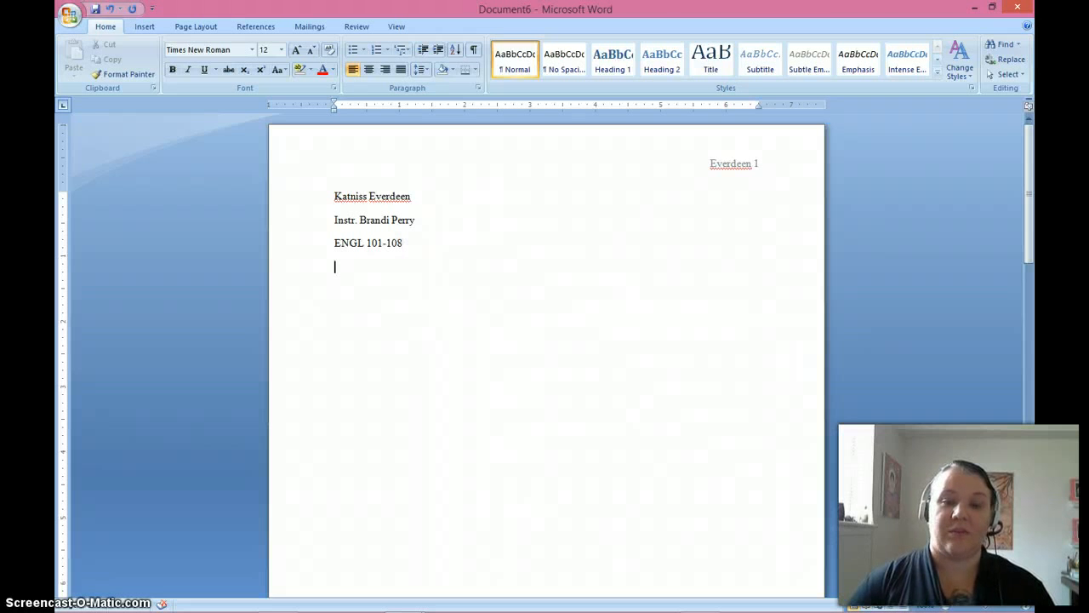
Enter the date "September 1, 2014" as the fourth heading line.
type("September")
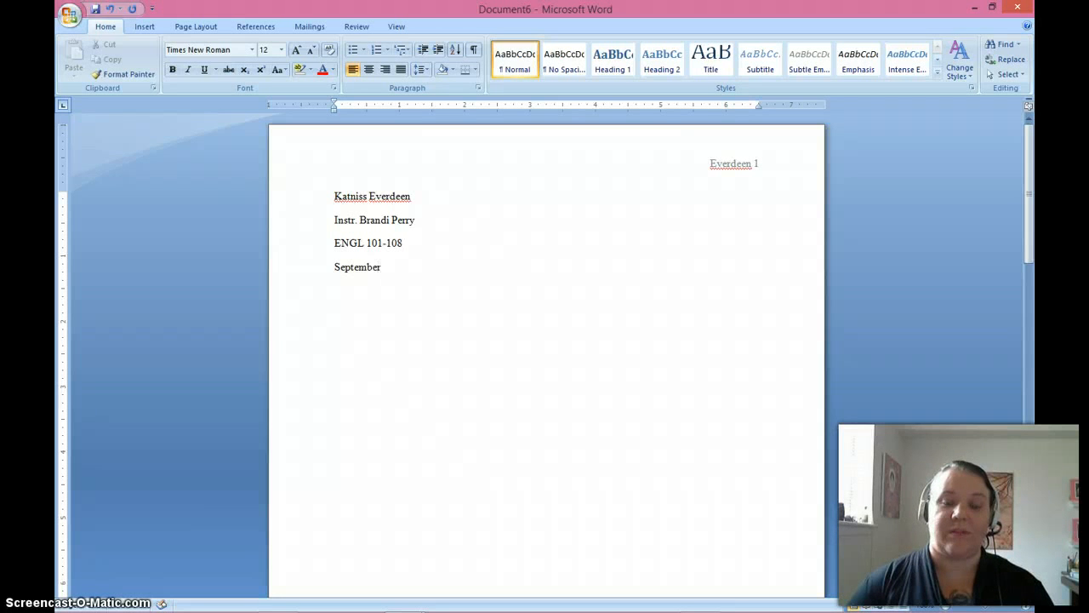
type(" 1,")
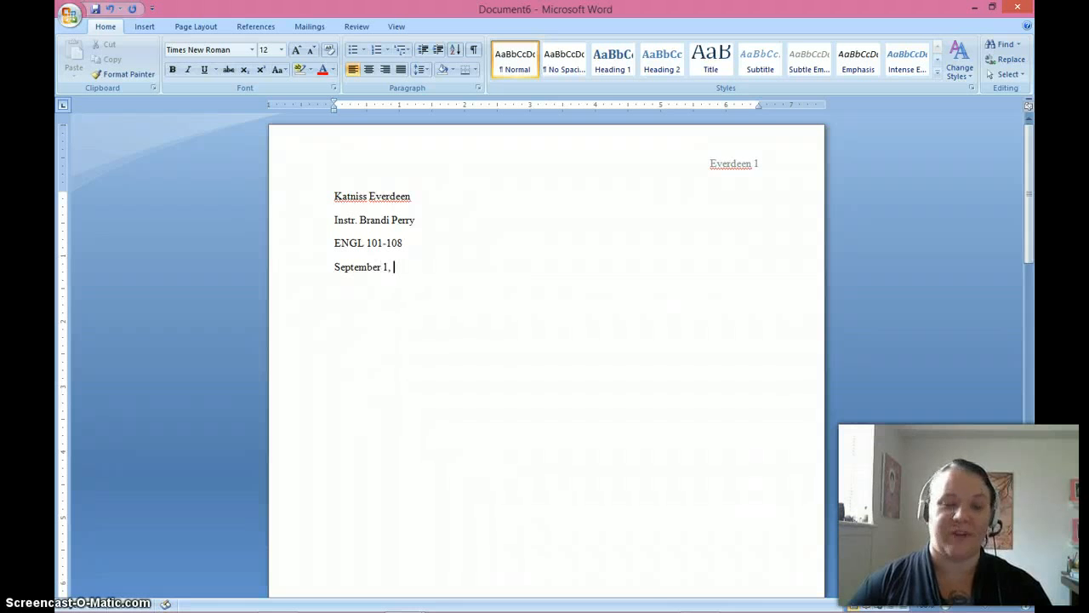
type(" 2014")
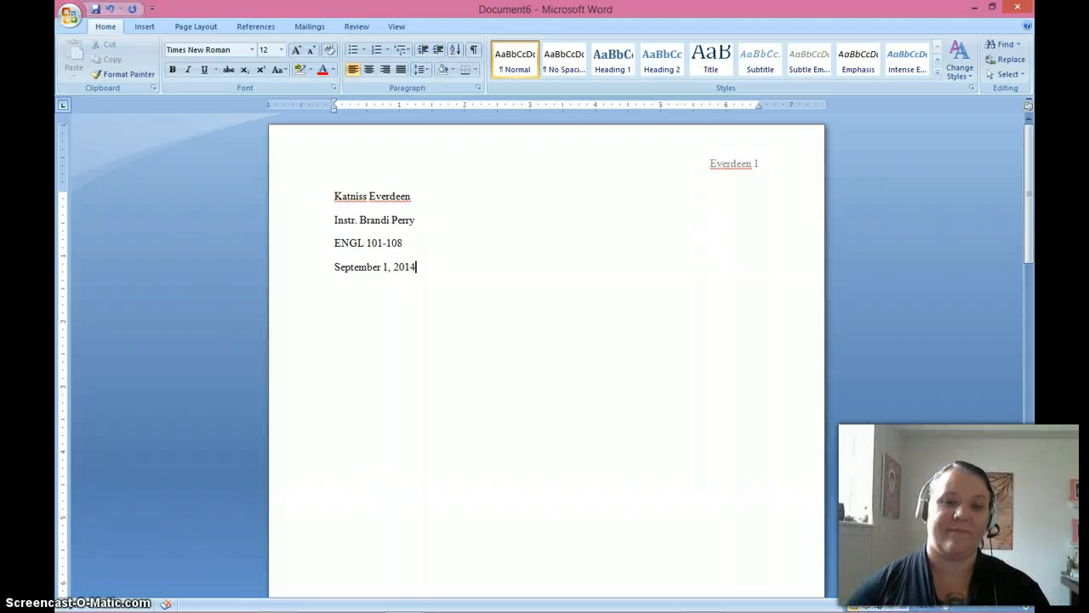
Set the whole document to double line spacing with no added space between paragraphs of the same style.
left_click(460, 291)
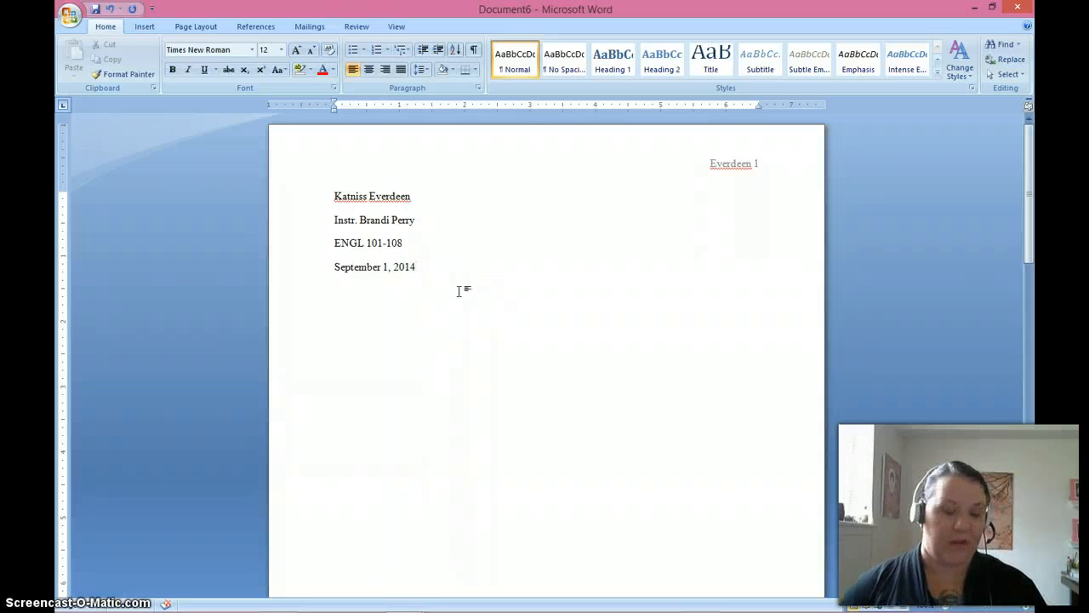
key("ctrl+a")
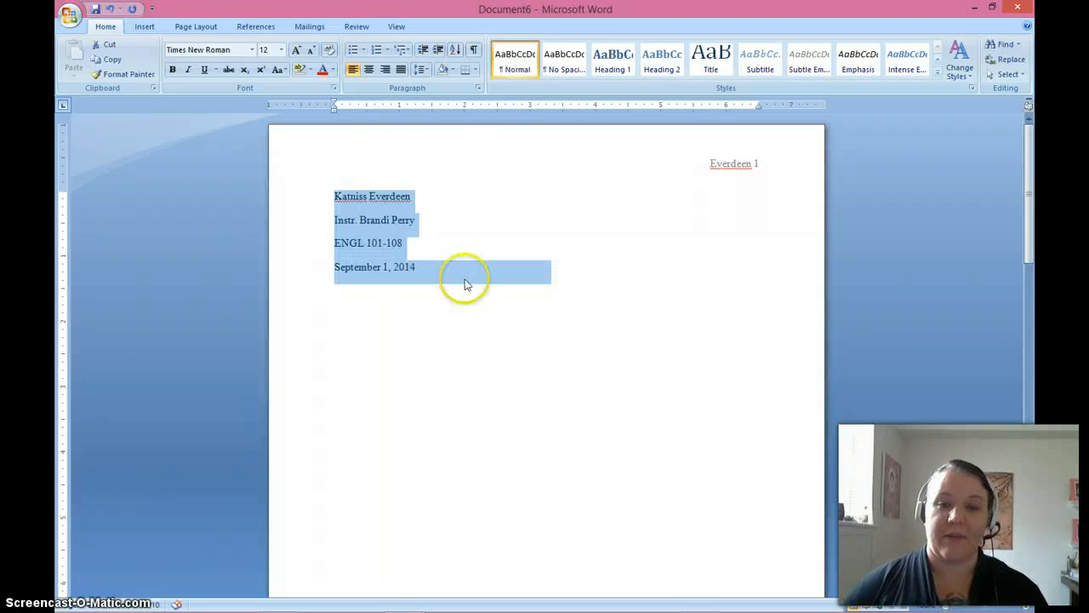
right_click(466, 281)
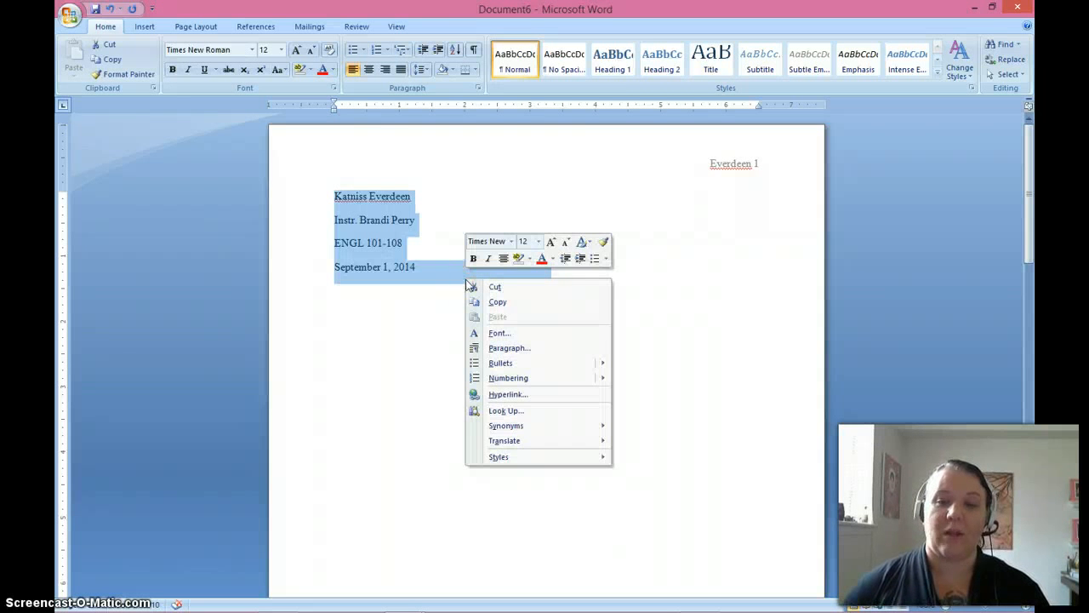
left_click(491, 347)
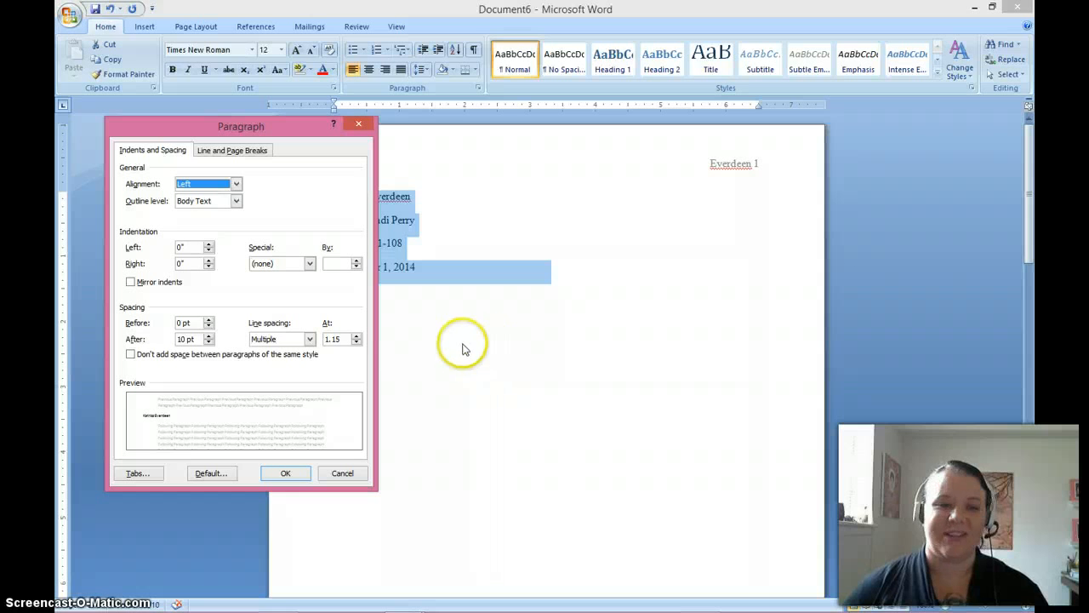
left_click(308, 342)
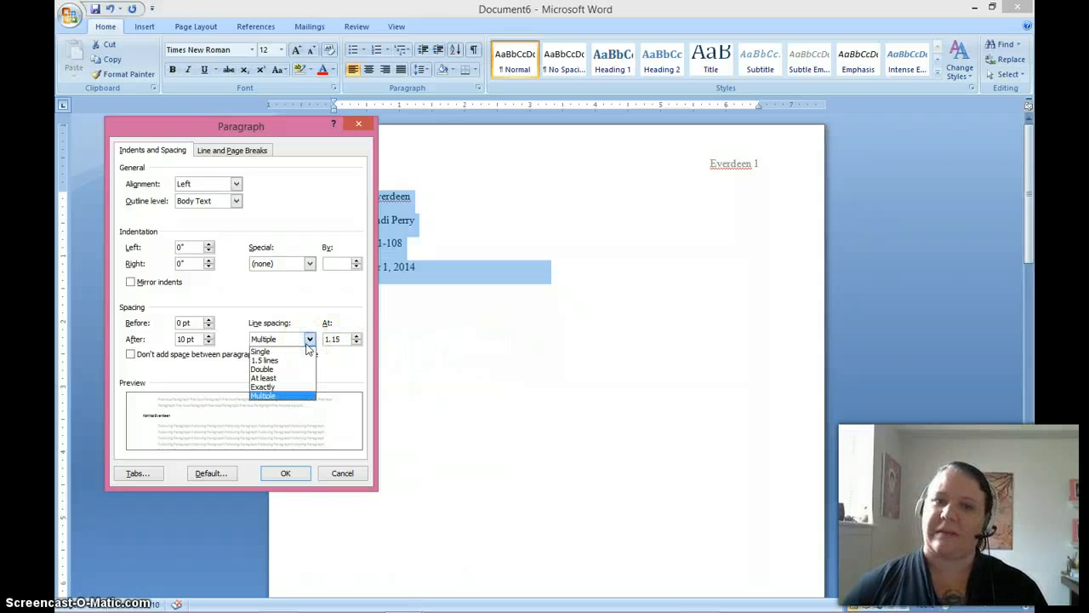
left_click(281, 369)
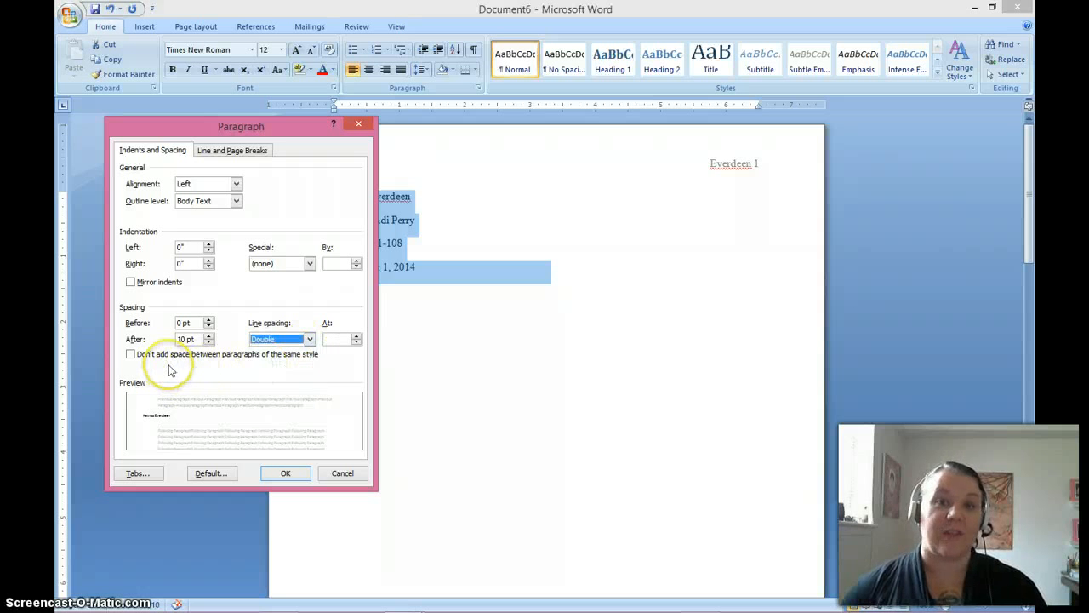
left_click(132, 354)
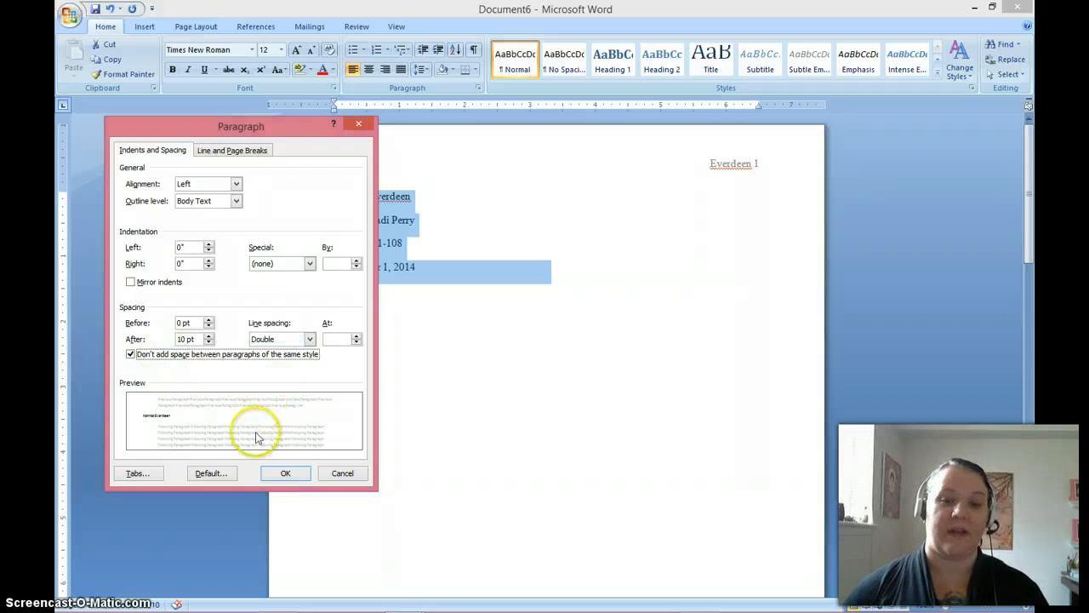
left_click(277, 477)
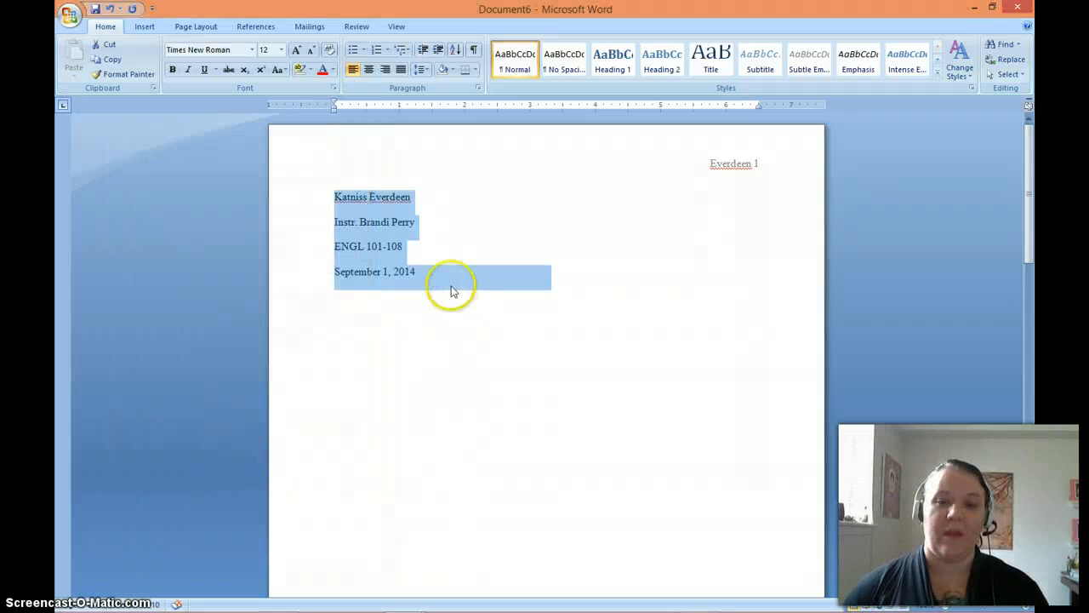
left_click(451, 285)
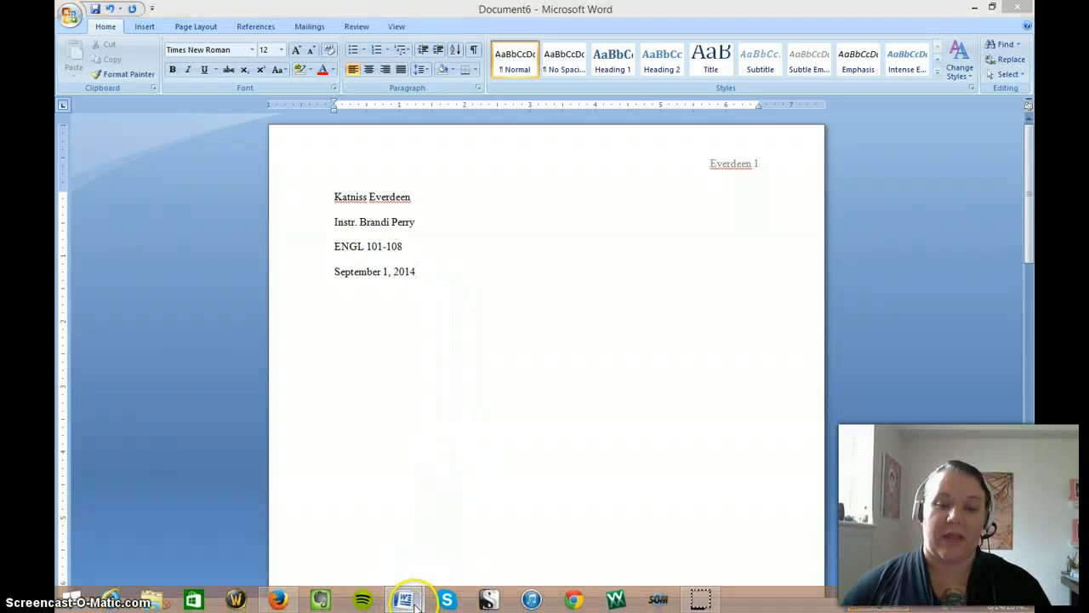
View the heading spacing in the open Document2 for comparison and return to the paper.
mouse_move(414, 604)
left_click(348, 540)
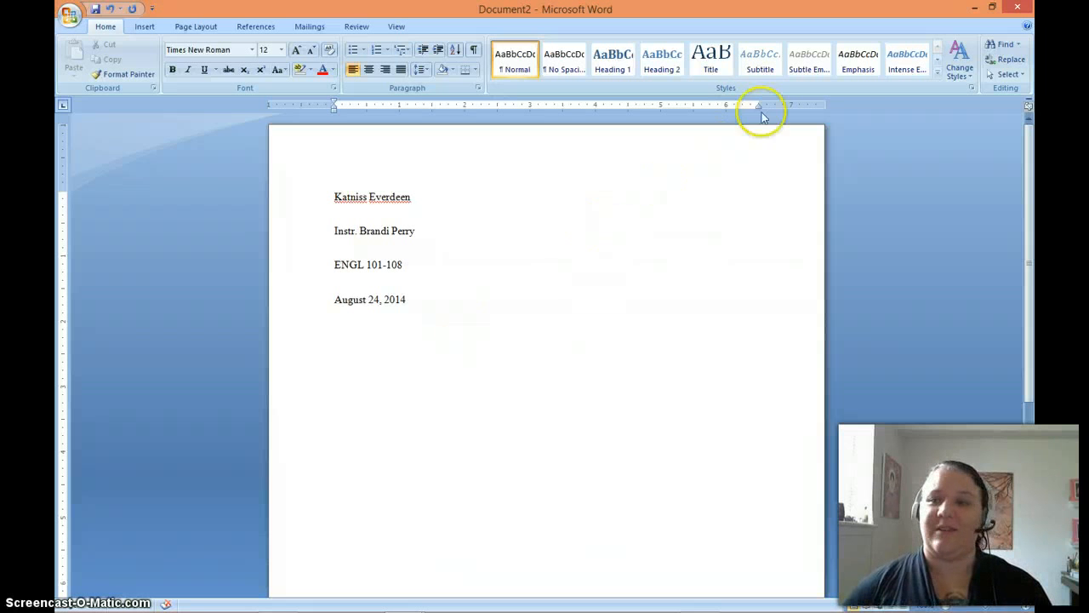
left_click(975, 7)
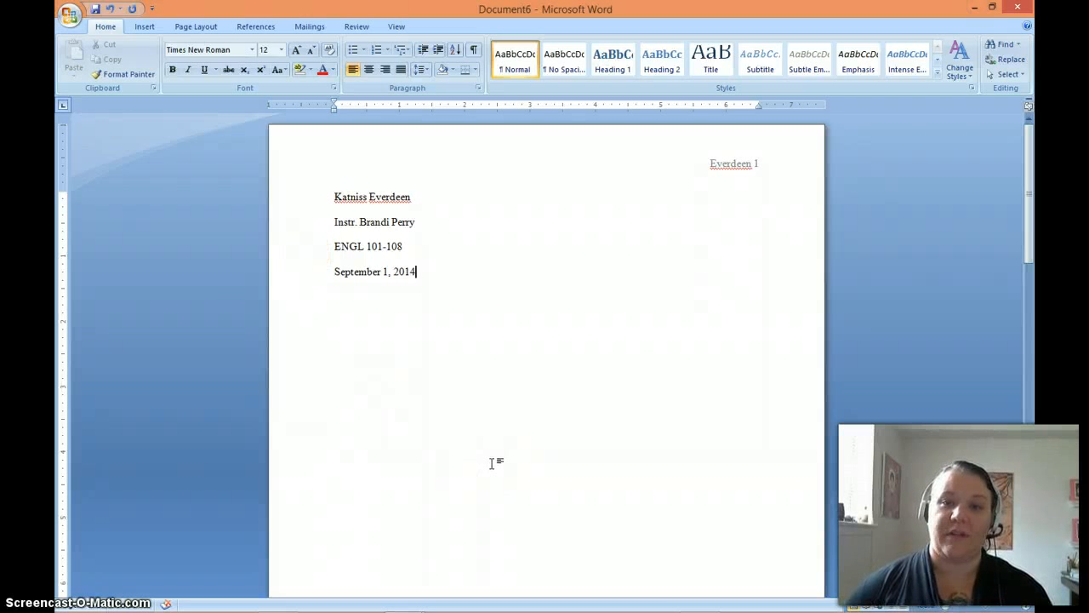
Add a centered title line reading "Panem:" directly below the date.
key("Return")
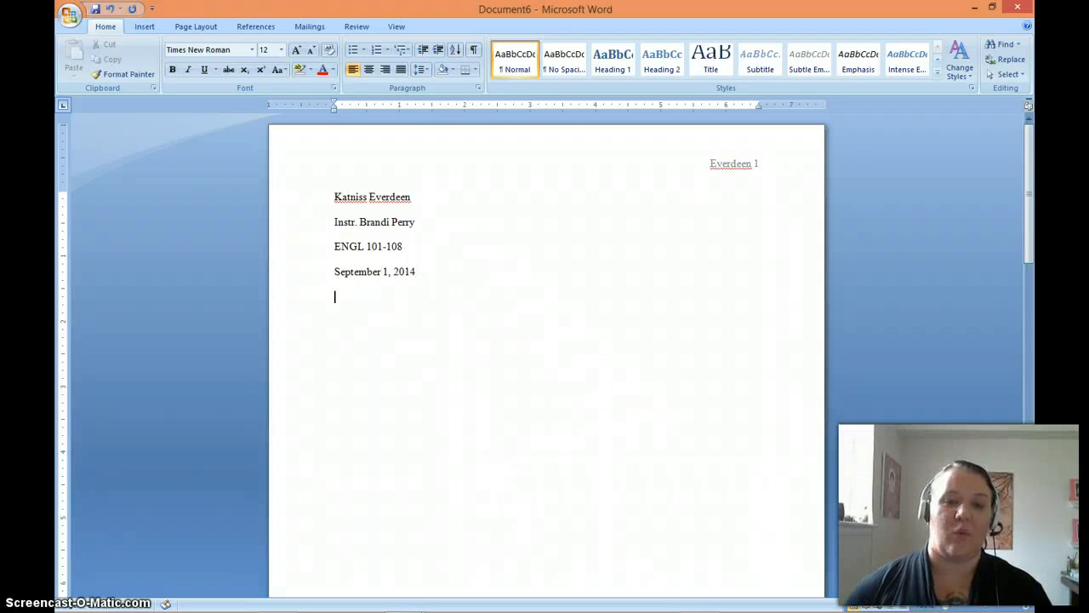
scroll(491, 463, "down", 1)
left_click(368, 69)
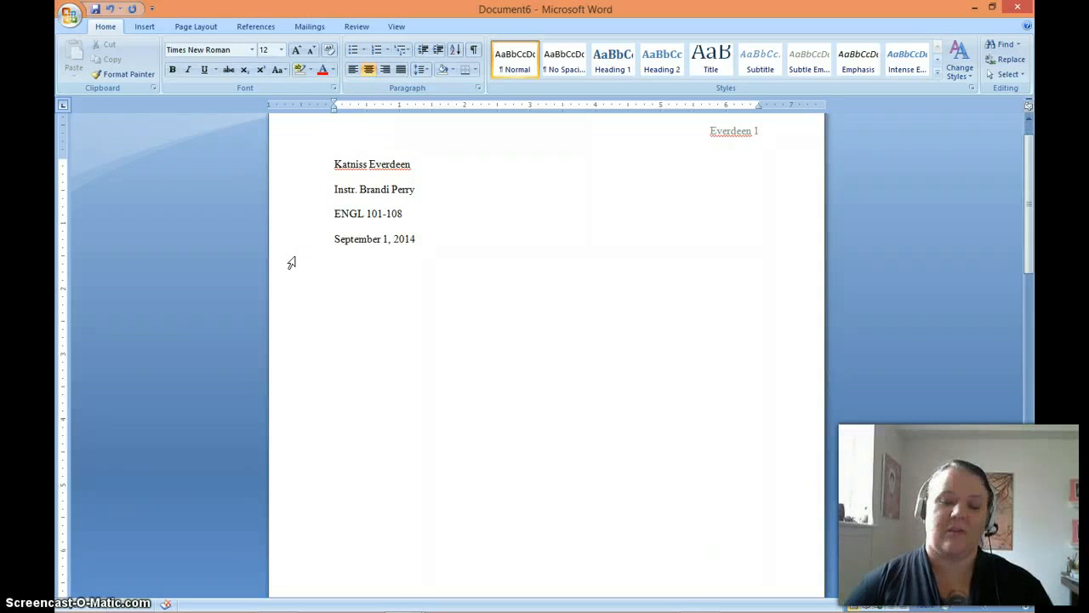
type("Panem")
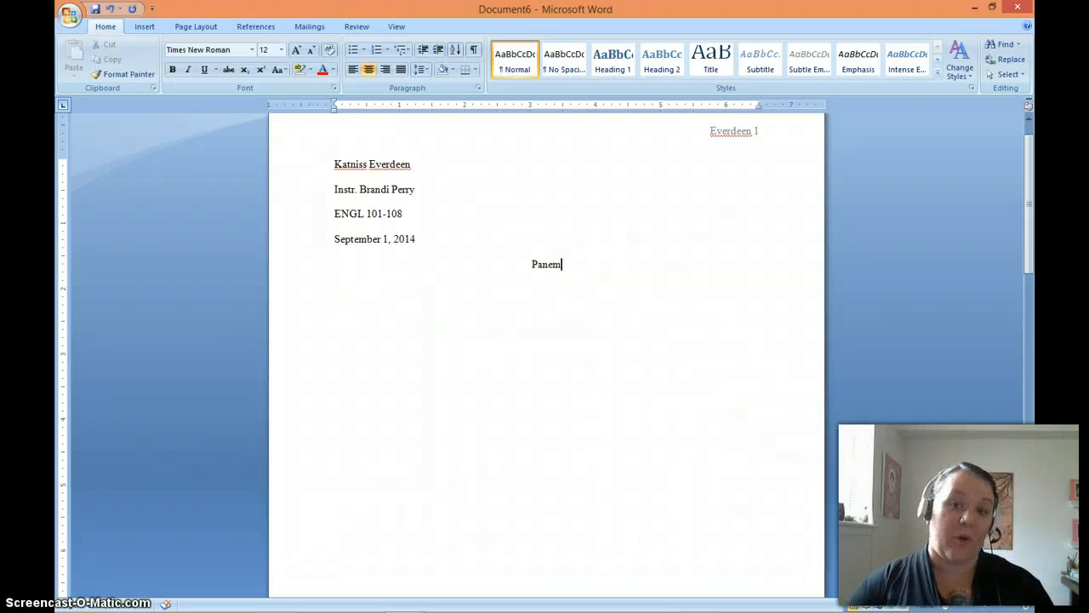
type(":")
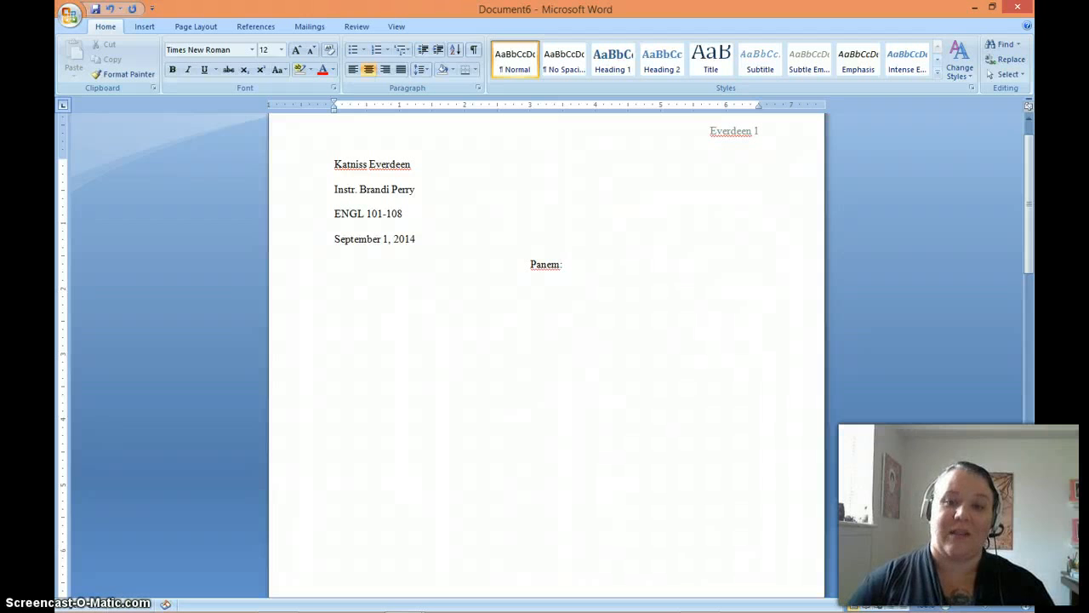
Add the subtitle "Why Bread Rocks" on its own centered line below the title.
key("Return")
type("Why Br")
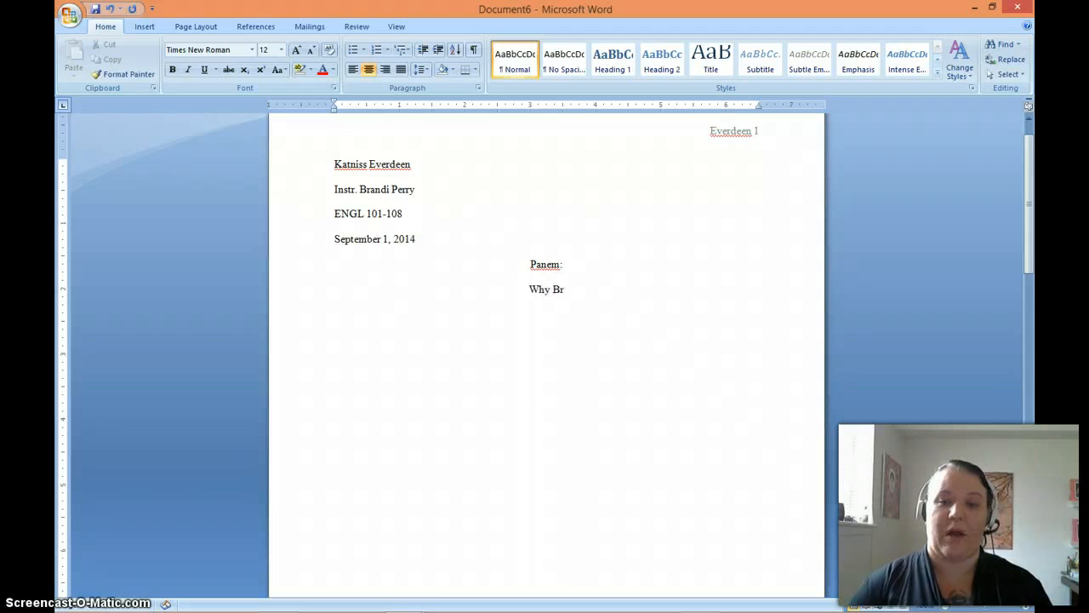
type("ead Rocks")
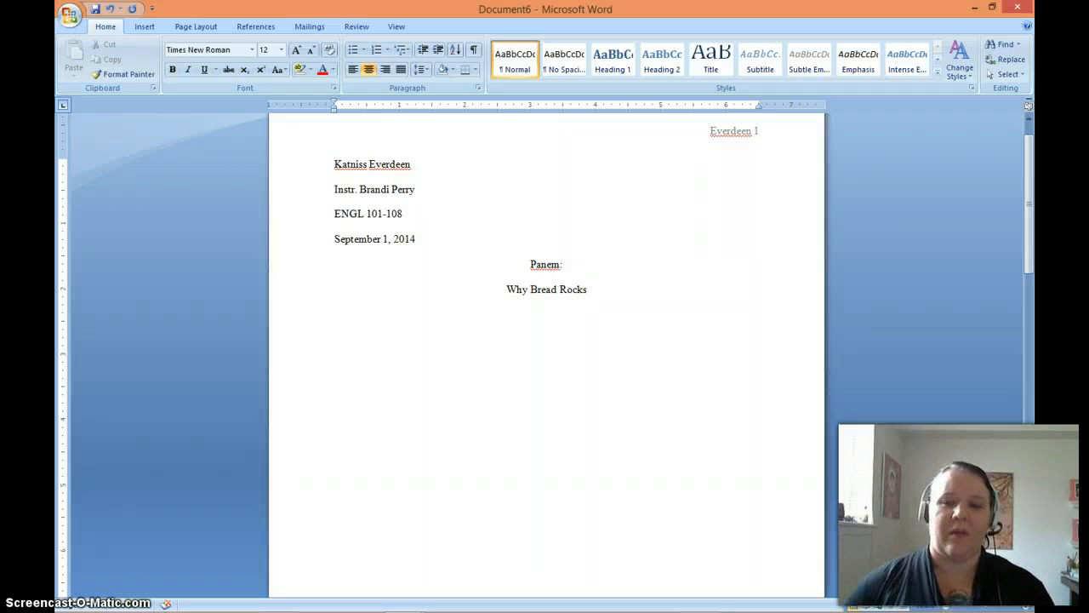
Replace "Panem" in the title line with "The Hunger Games" in italics, keeping the colon after it.
left_click(559, 266)
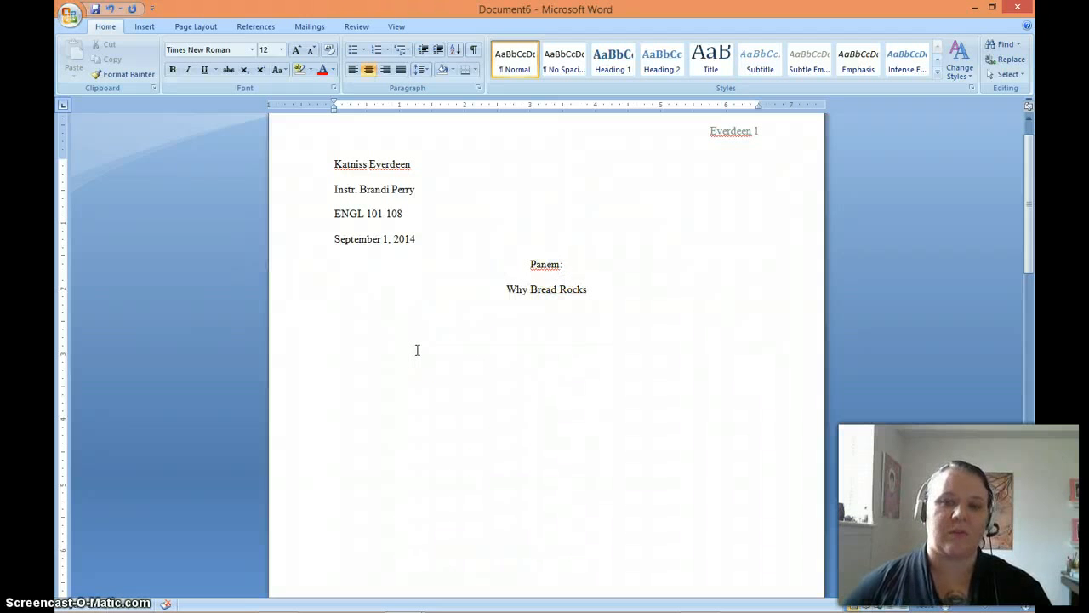
key("BackSpace")
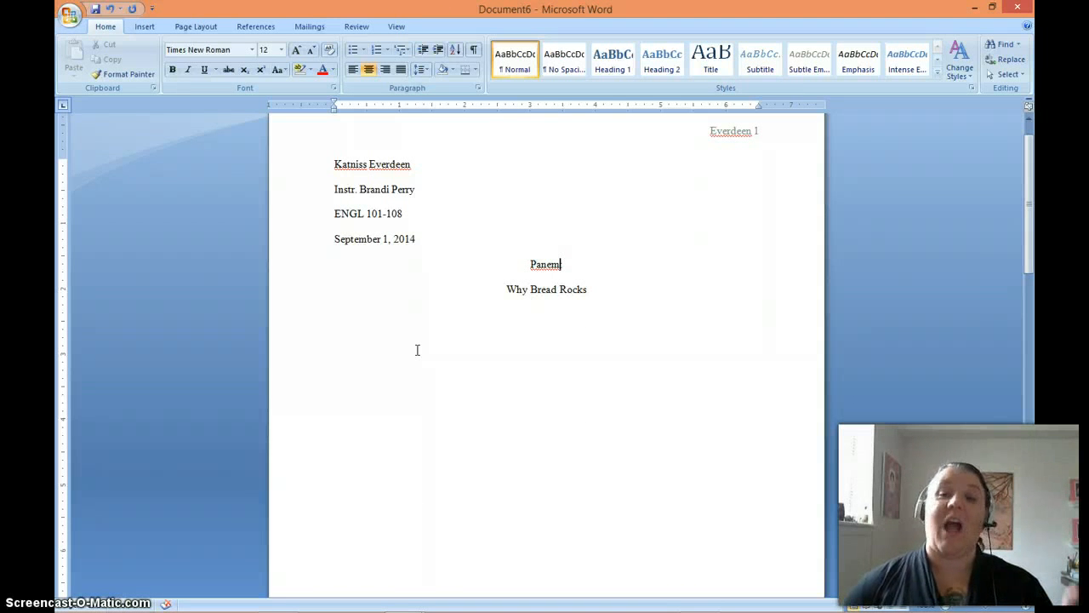
type(":")
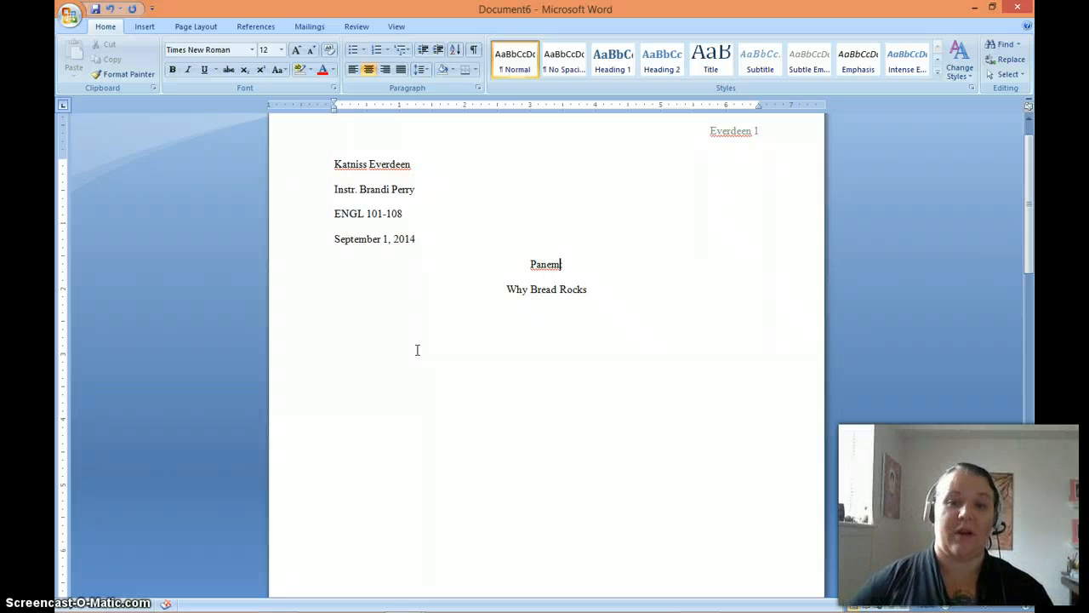
key("BackSpace")
key("BackSpace")
key("BackSpace")
key("BackSpace")
key("BackSpace")
key("BackSpace")
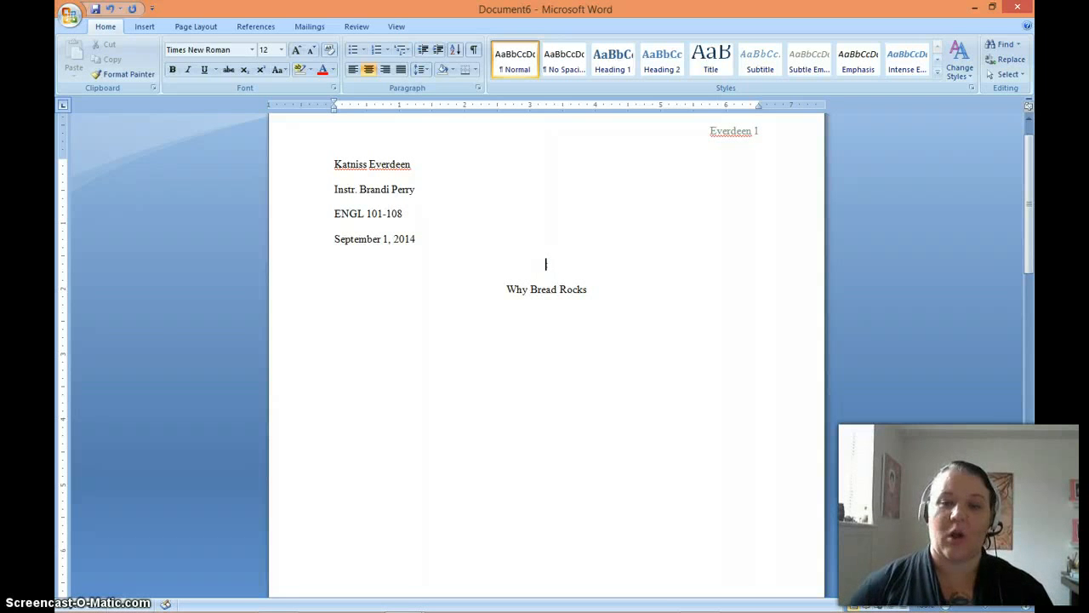
type("Th")
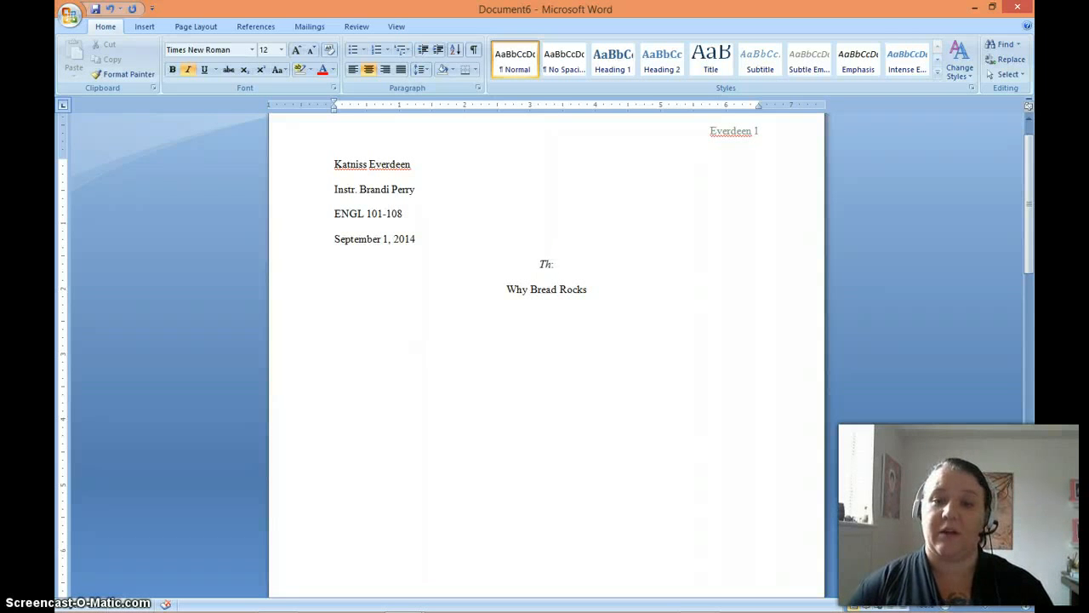
type("e Hunger Games")
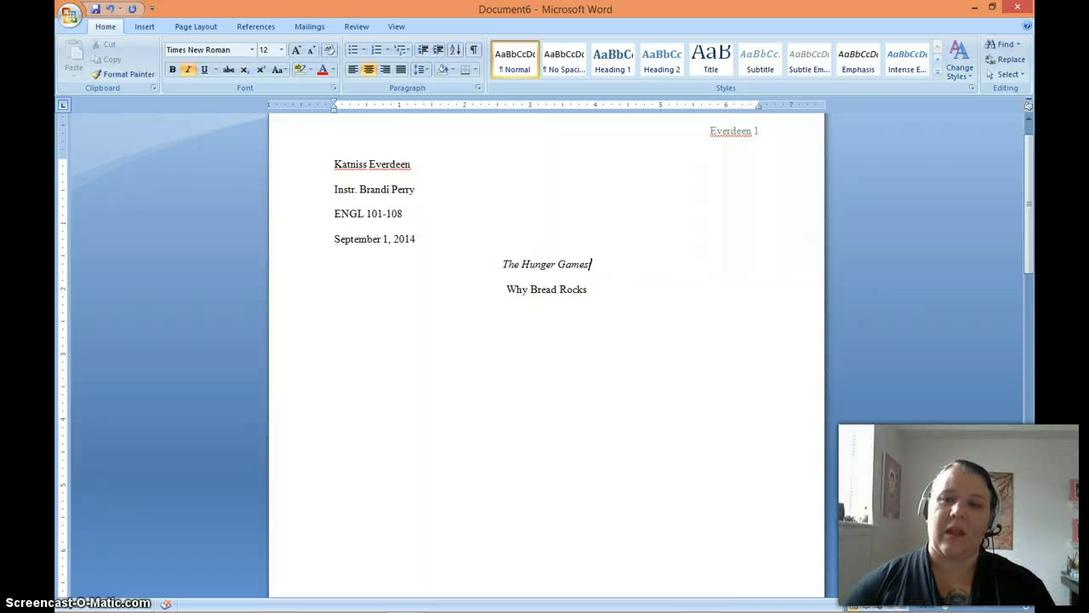
Change the subtitle line to read A Critique of "Why Bread Rocks", with the essay name in quotation marks.
left_click(588, 289)
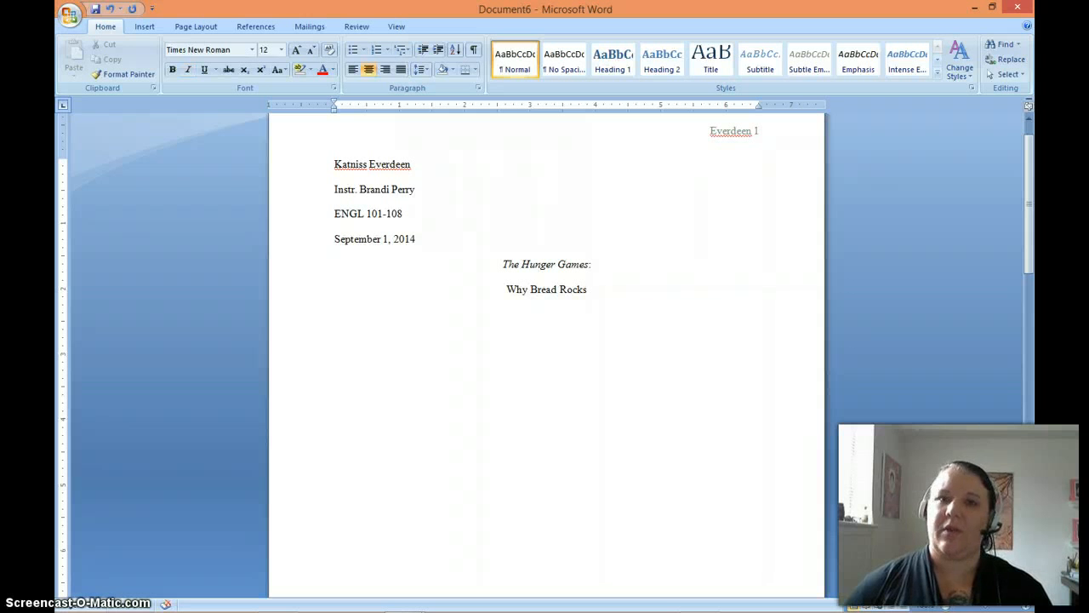
key("Left")
key("Left")
key("Left")
key("Left")
key("Left")
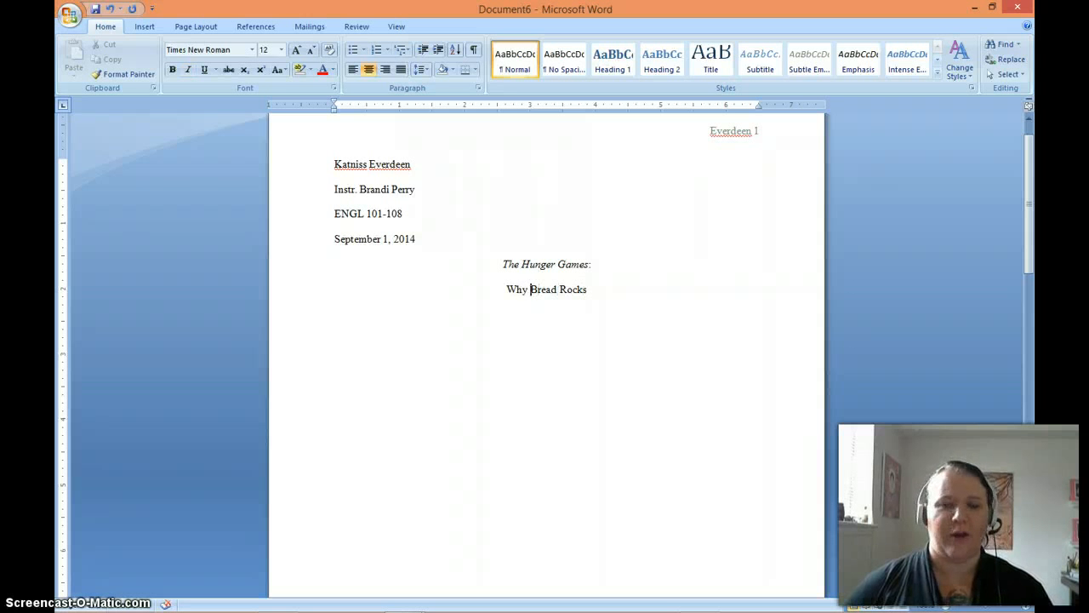
key("Left")
key("Left")
key("Left")
key("Left")
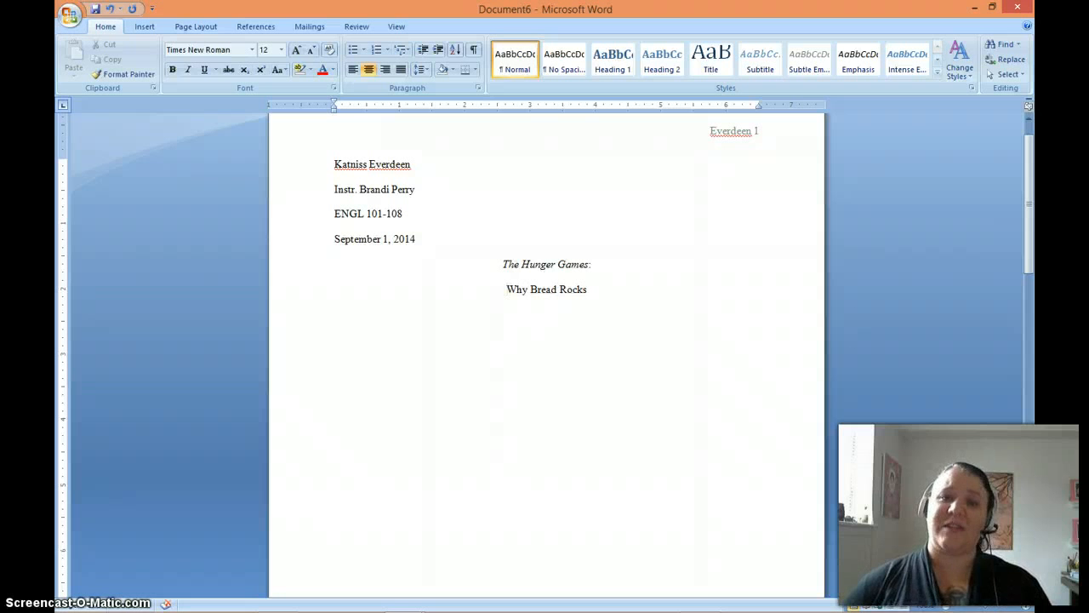
type("A ")
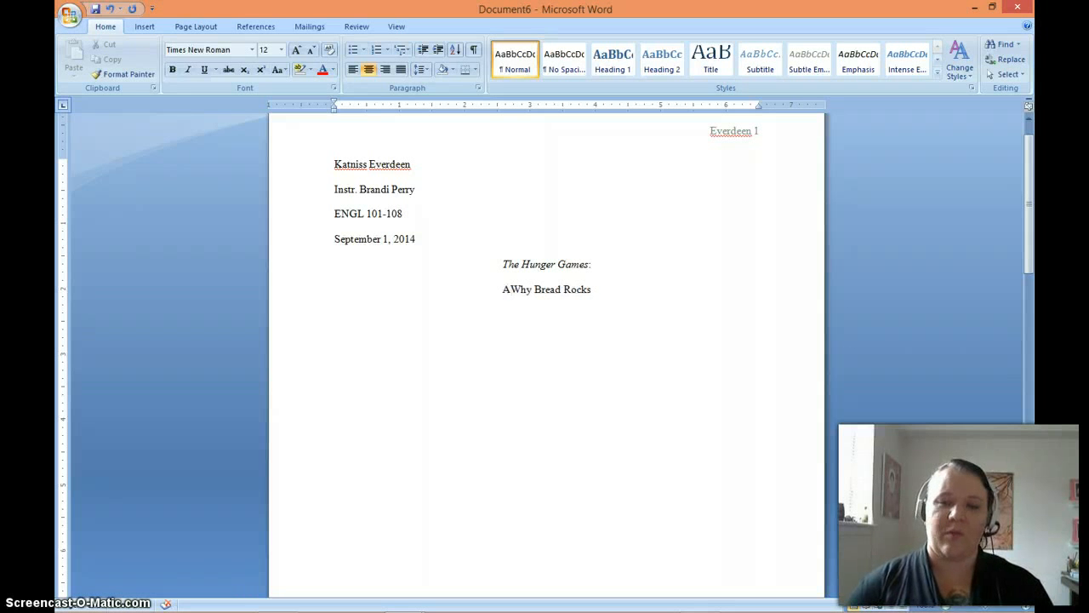
type("Critique")
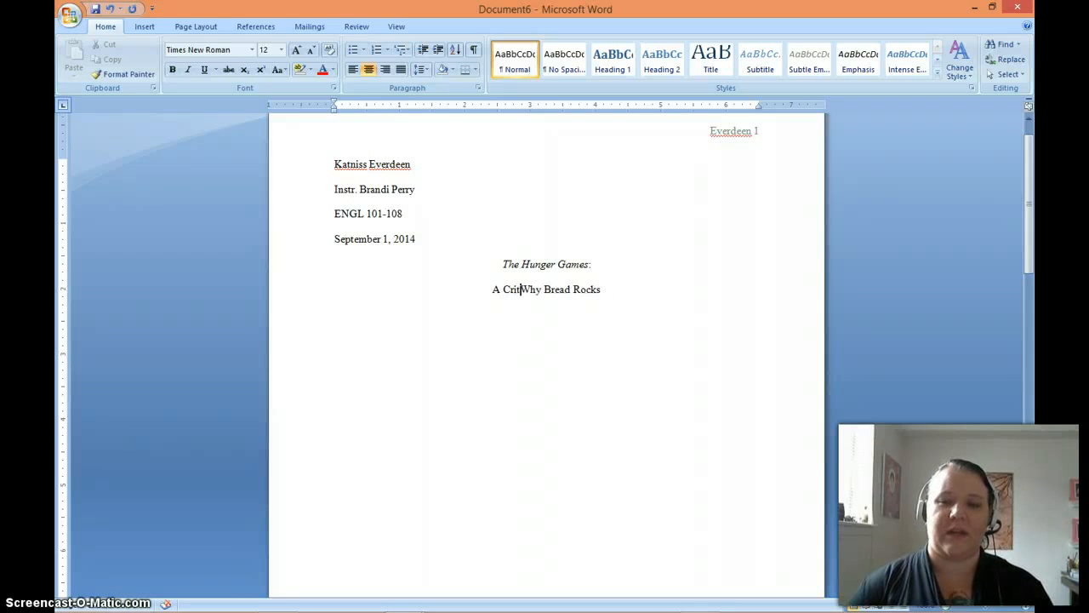
type(" of ")
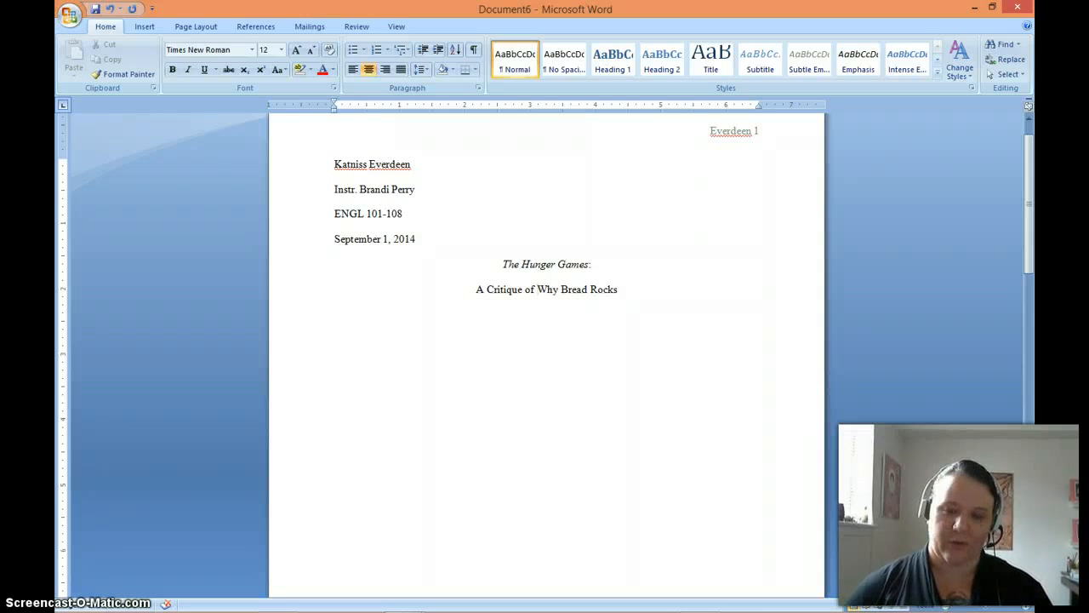
type("\"")
left_click(621, 289)
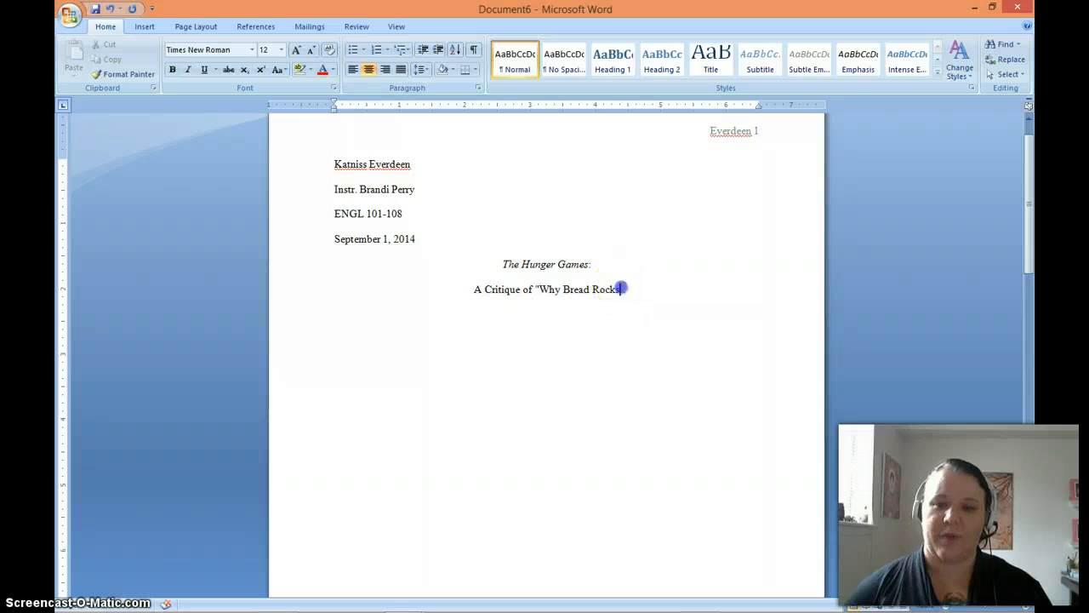
type("\"")
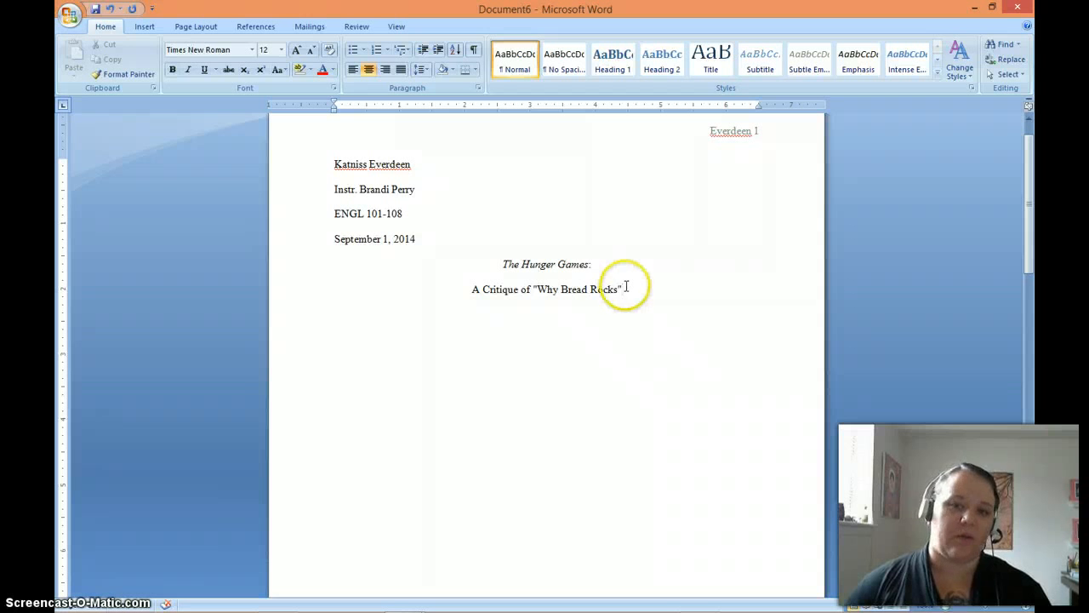
Replace both centered title lines with the single title "Short Writing Assignment 1".
left_click_drag(623, 289, 510, 267)
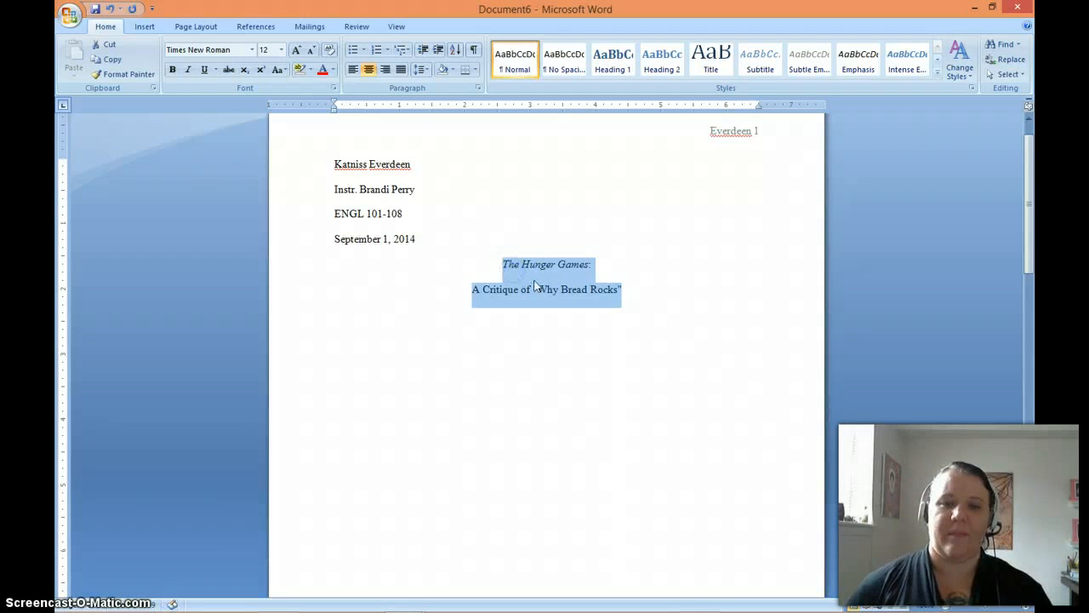
key("BackSpace")
type("Sh")
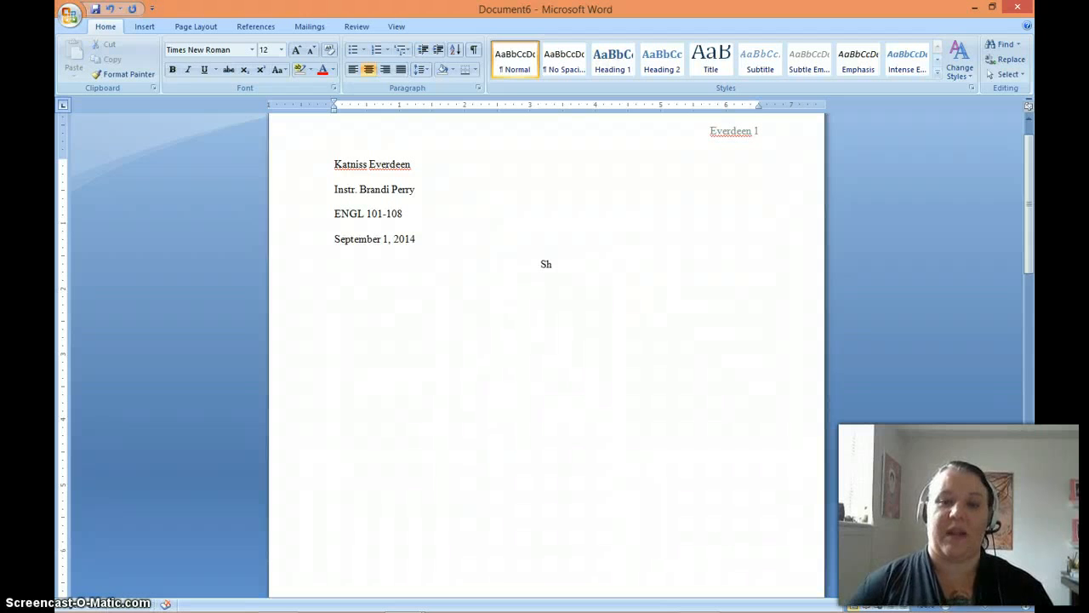
type("ort Writing")
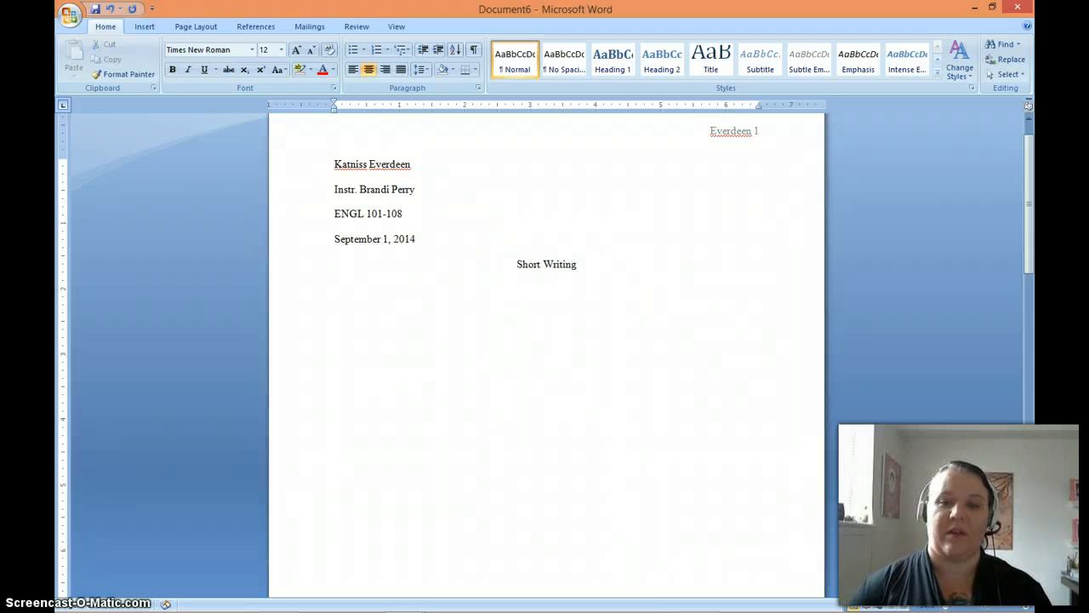
type(" Assignment 1")
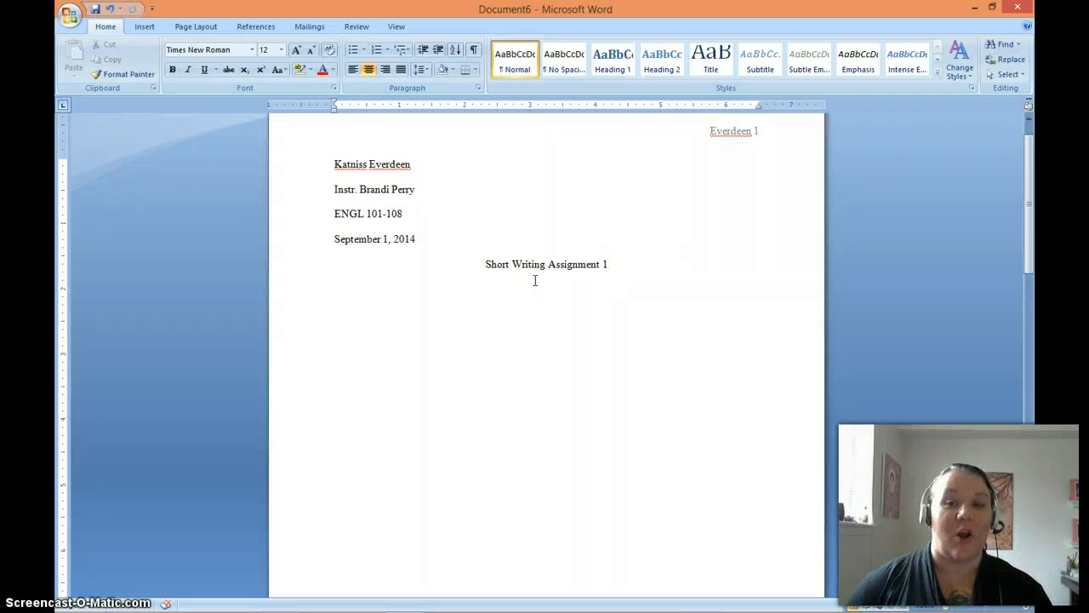
Add a left-aligned body paragraph below the title, with its first line indented by a tab, reading "This is where your paper starts.".
key("Return")
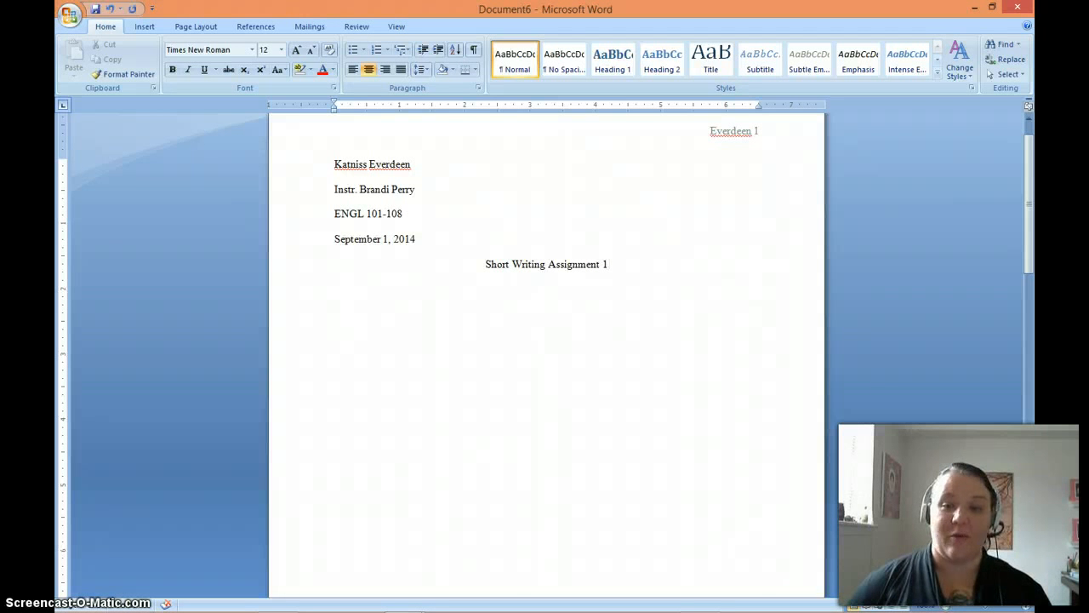
left_click(353, 75)
left_click(430, 515)
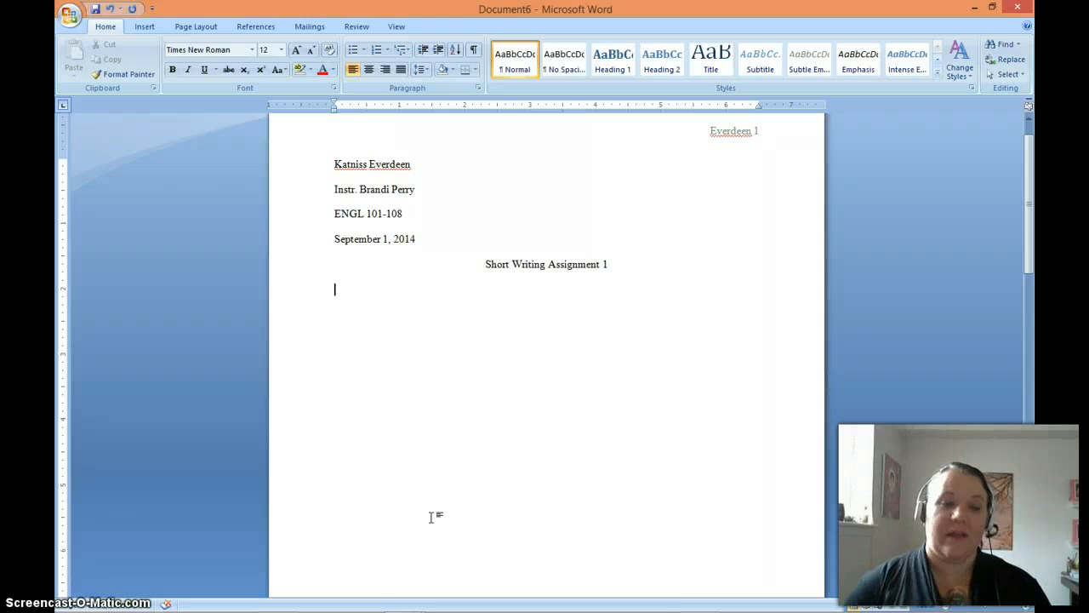
key("Tab")
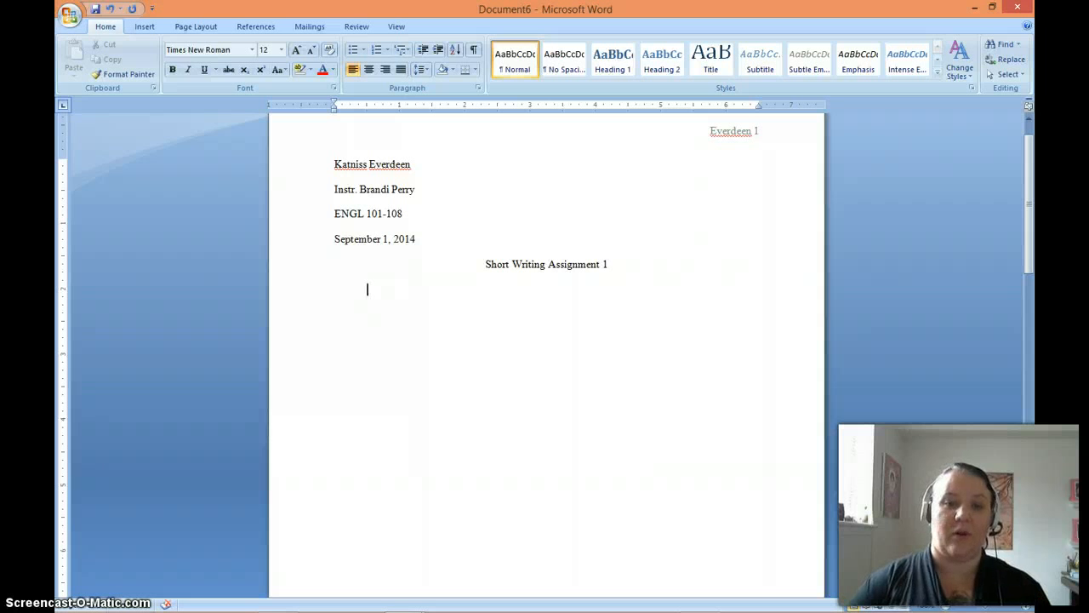
type("This is")
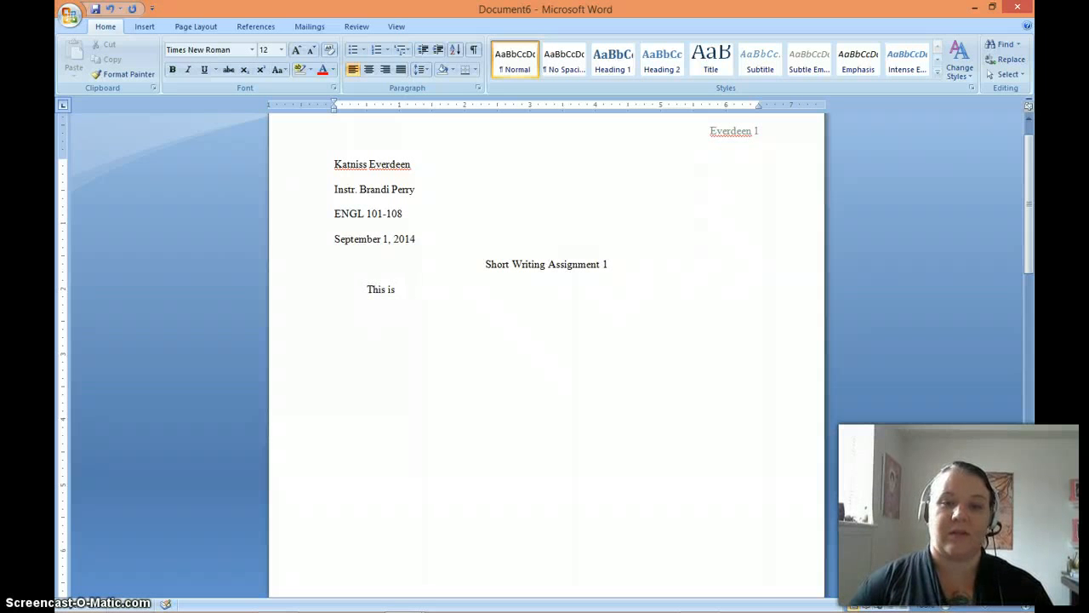
type(" where your pa")
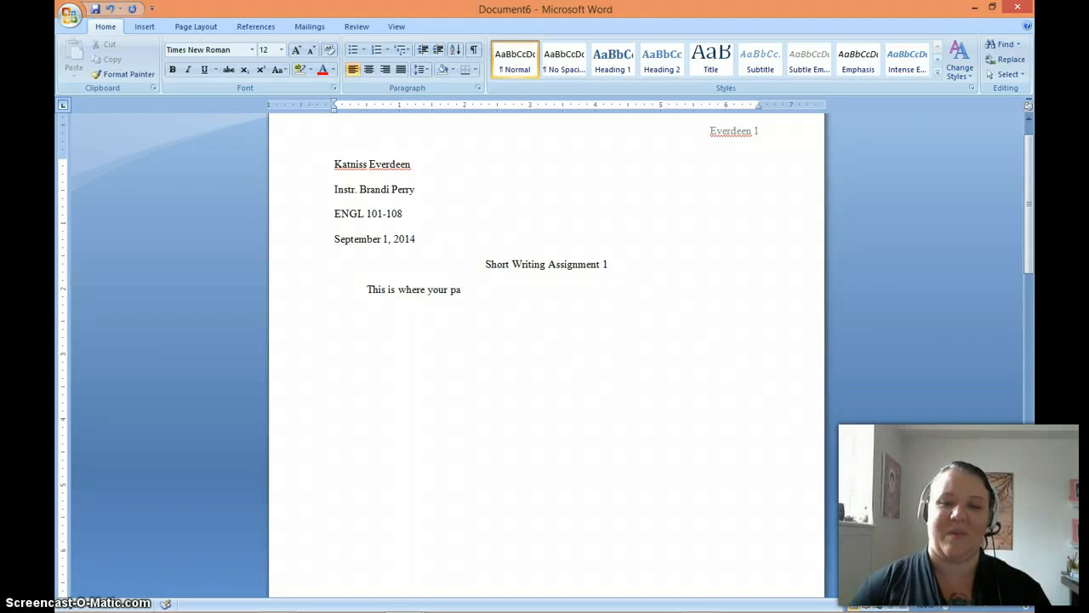
type("per start")
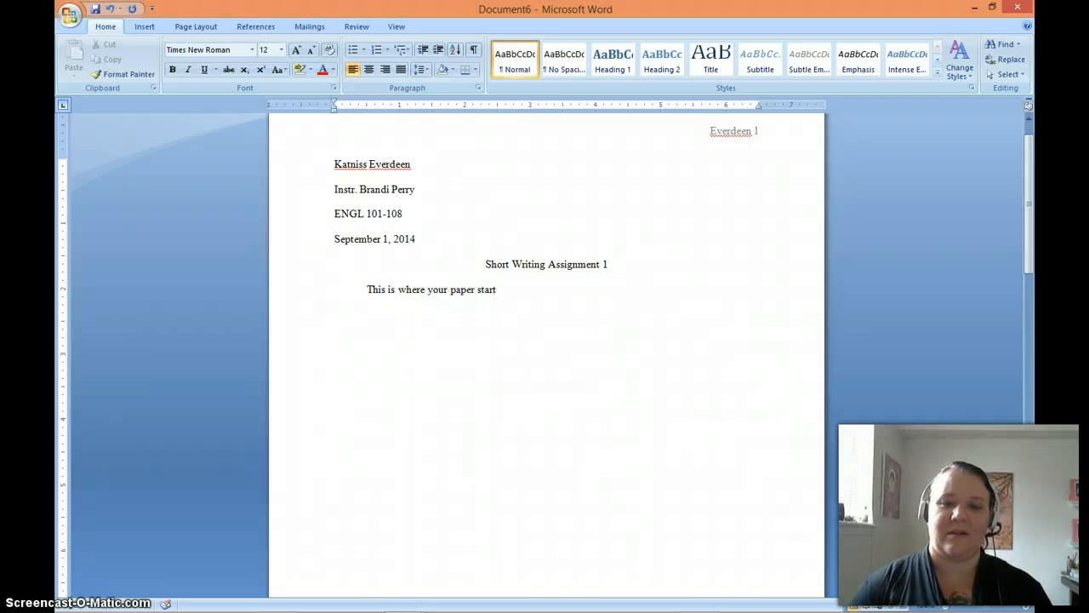
type("s.")
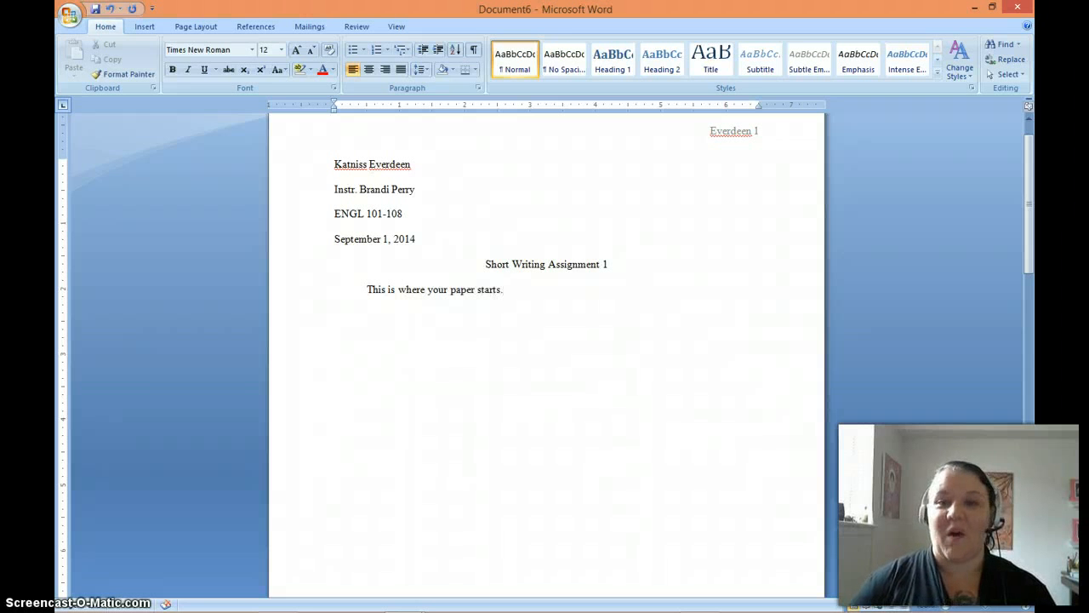